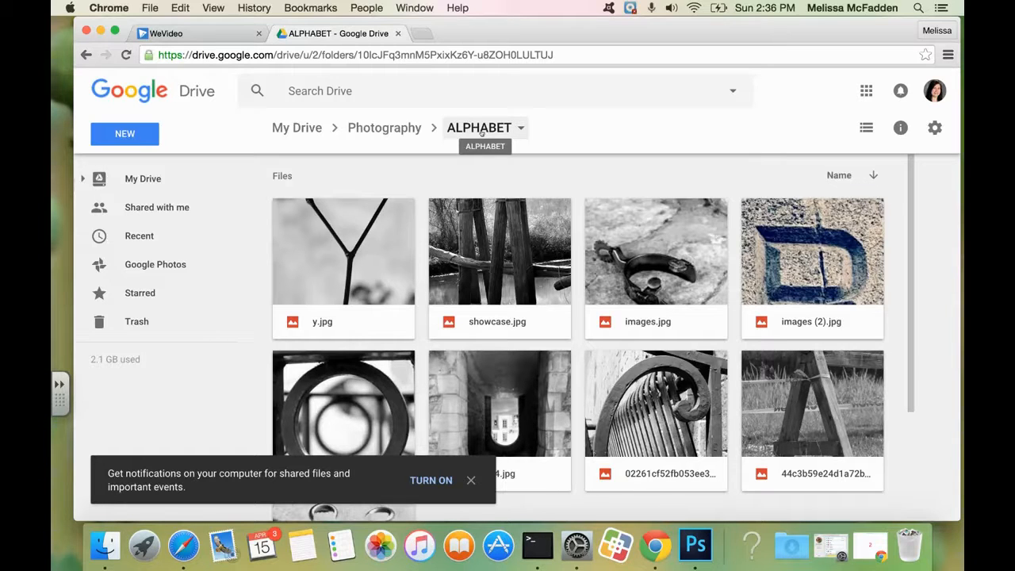
Download y.jpg and showcase.jpg from the ALPHABET folder to the computer
{"action": "left_click", "coordinate": [363, 255]}
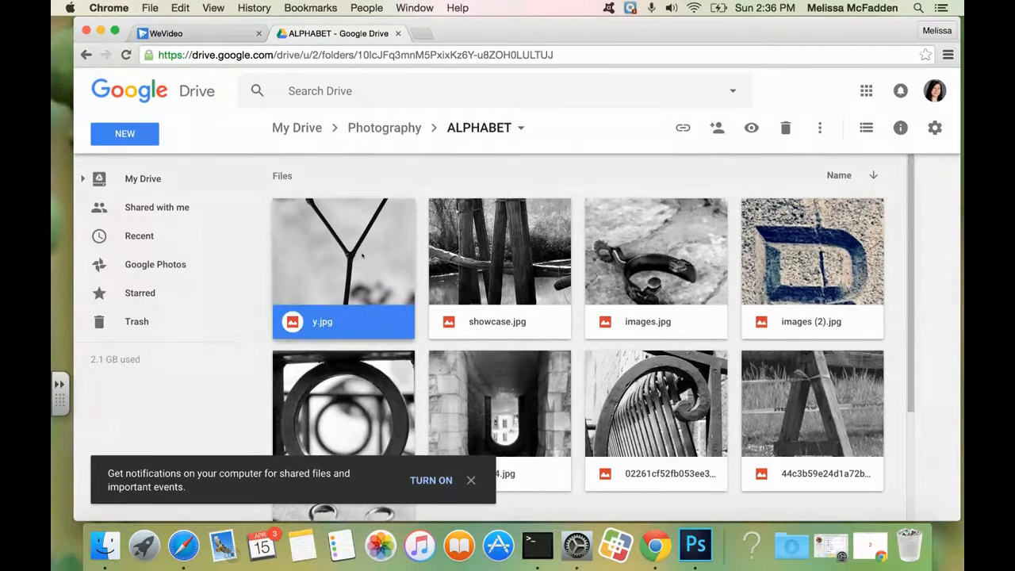
{"action": "right_click", "coordinate": [363, 254]}
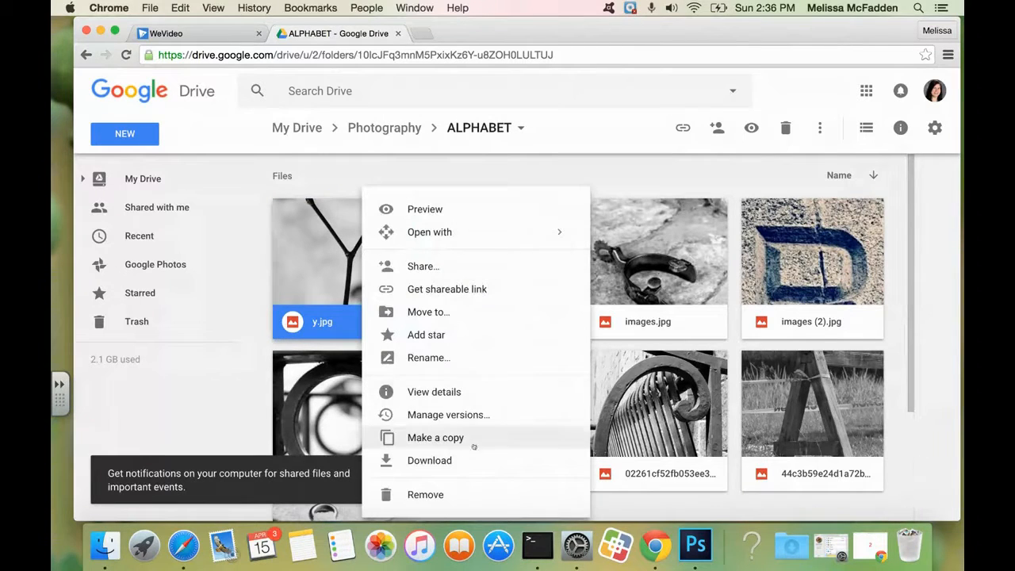
{"action": "right_click", "coordinate": [449, 460]}
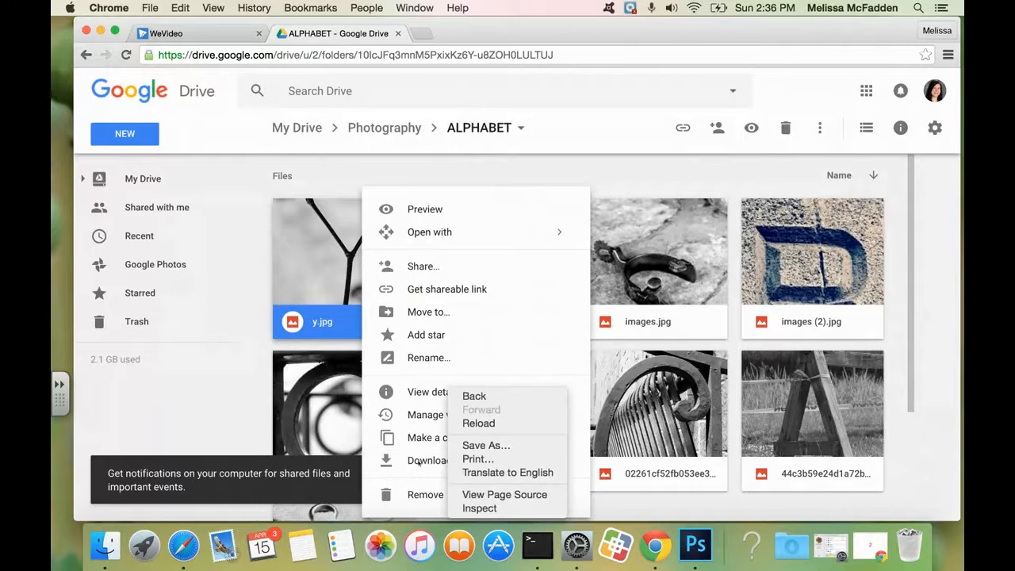
{"action": "left_click", "coordinate": [418, 461]}
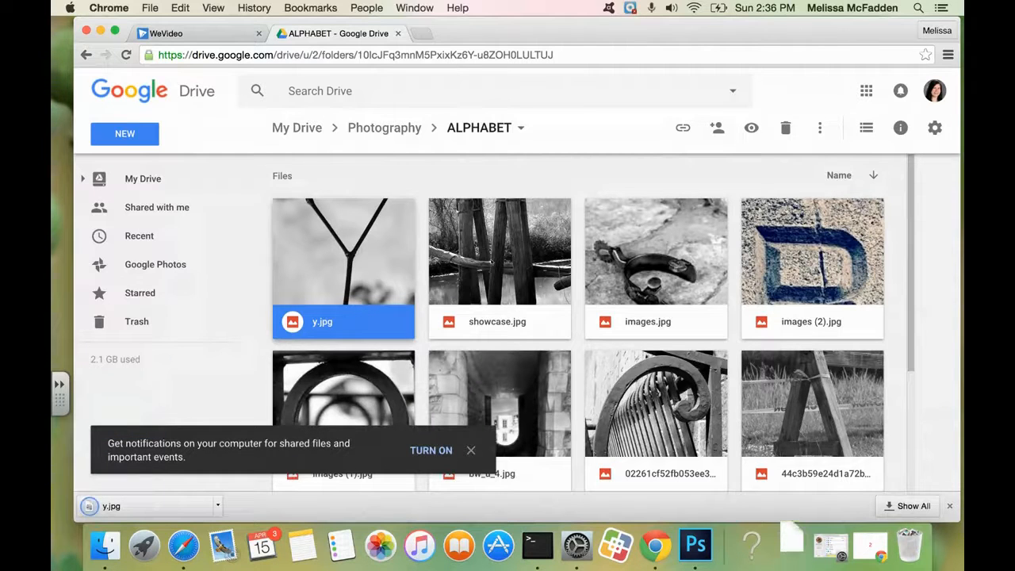
{"action": "right_click", "coordinate": [511, 272]}
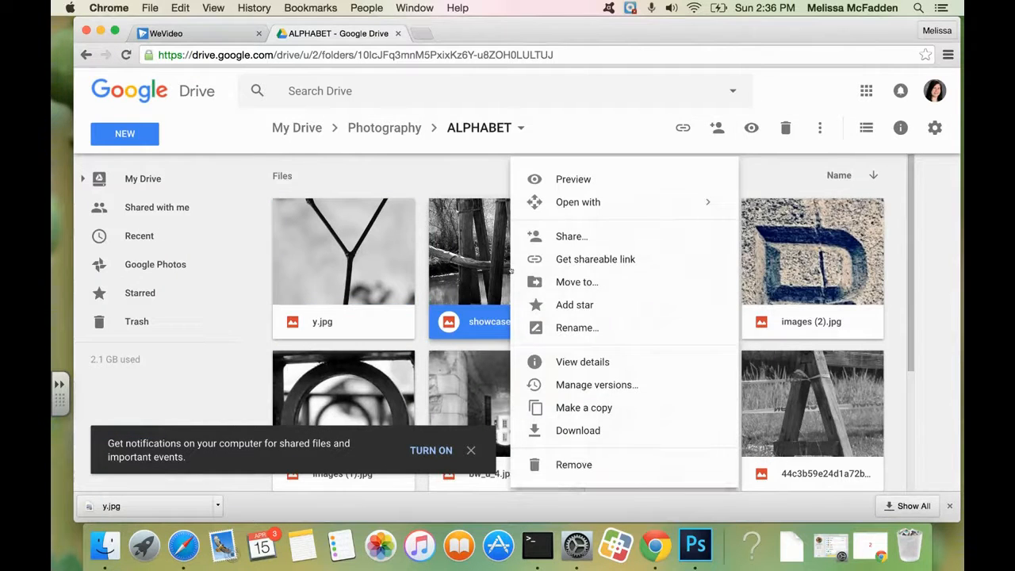
{"action": "left_click", "coordinate": [568, 430]}
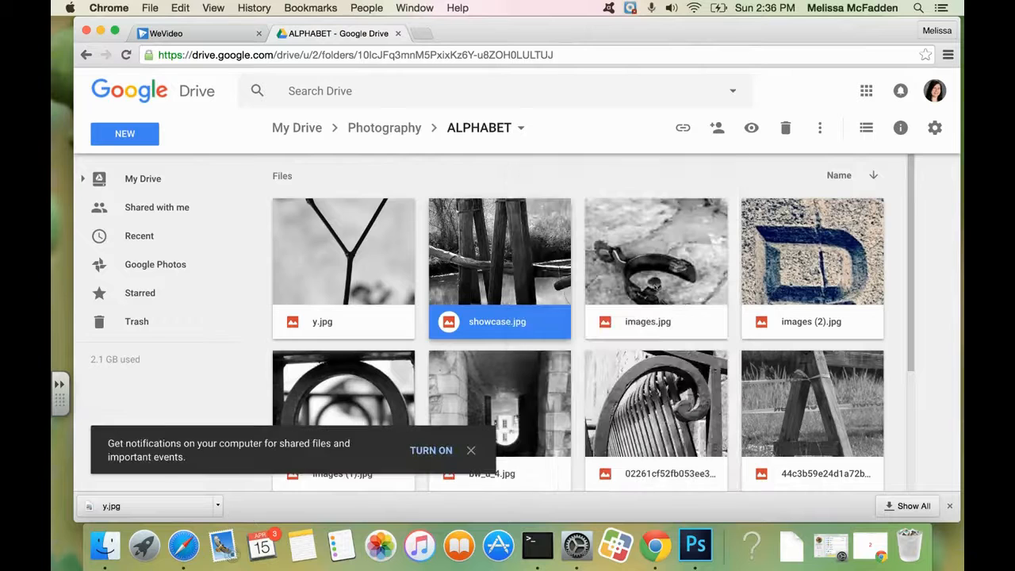
Download images.jpg, images (2).jpg and the letter A photo whose name starts with 44c3b59e24d1a72b from the ALPHABET folder
{"action": "right_click", "coordinate": [656, 265]}
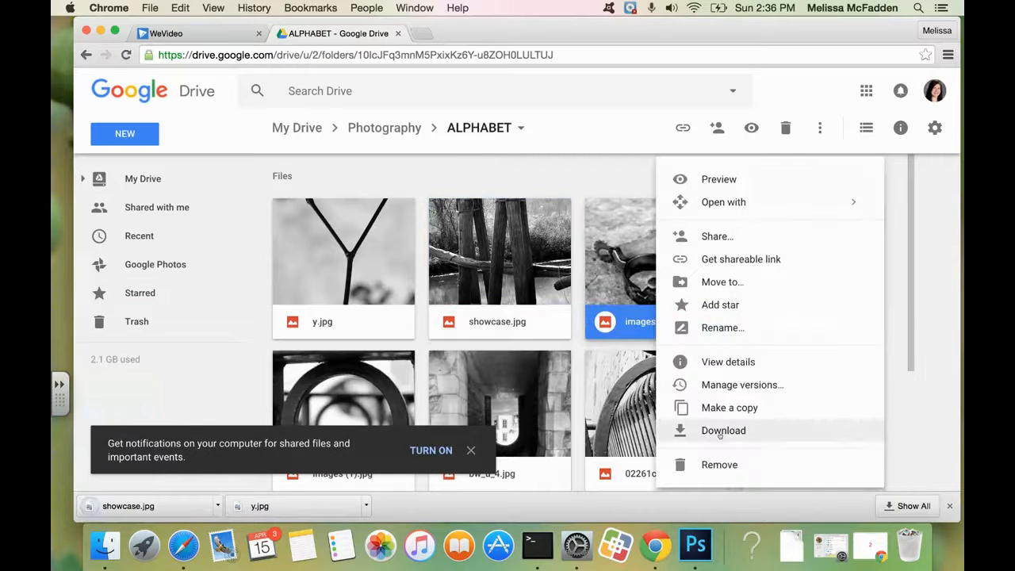
{"action": "left_click", "coordinate": [721, 430]}
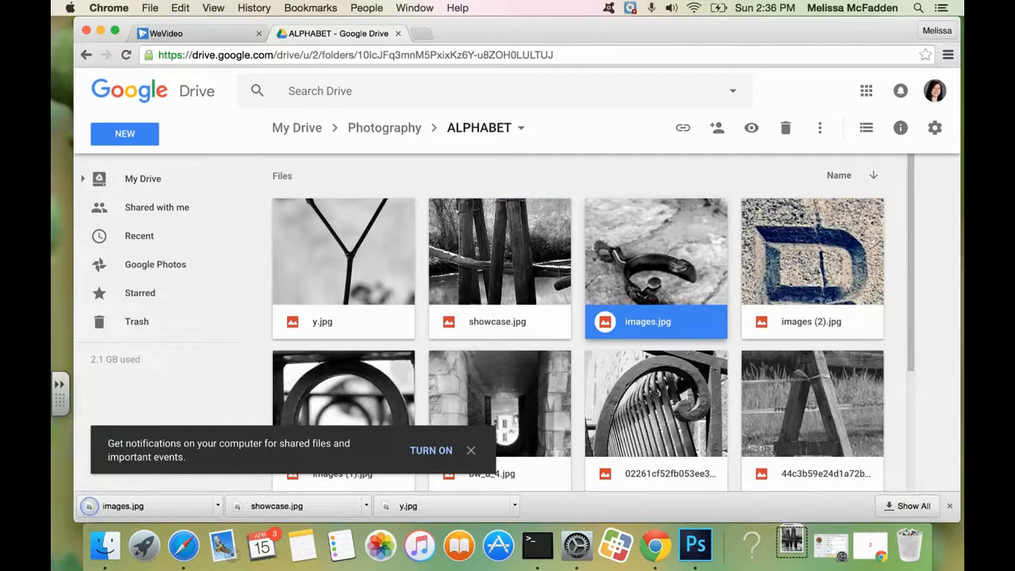
{"action": "right_click", "coordinate": [777, 254]}
{"action": "left_click", "coordinate": [636, 431]}
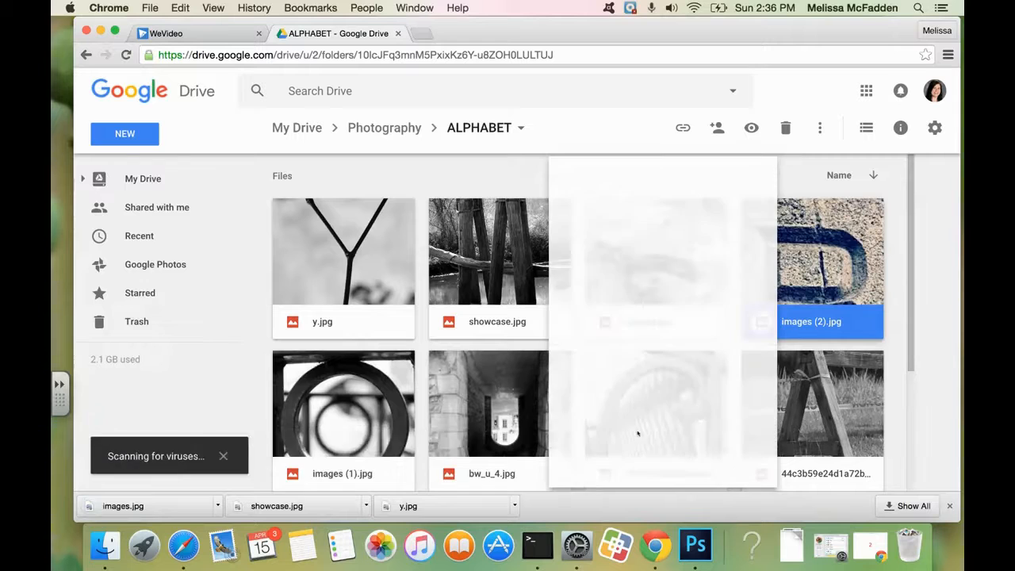
{"action": "right_click", "coordinate": [776, 408]}
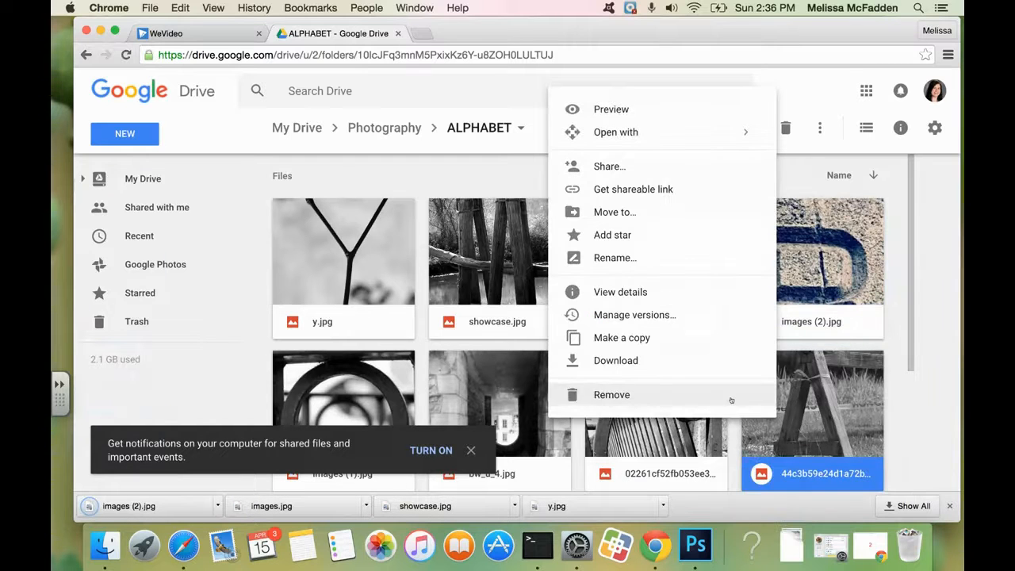
{"action": "left_click", "coordinate": [662, 368]}
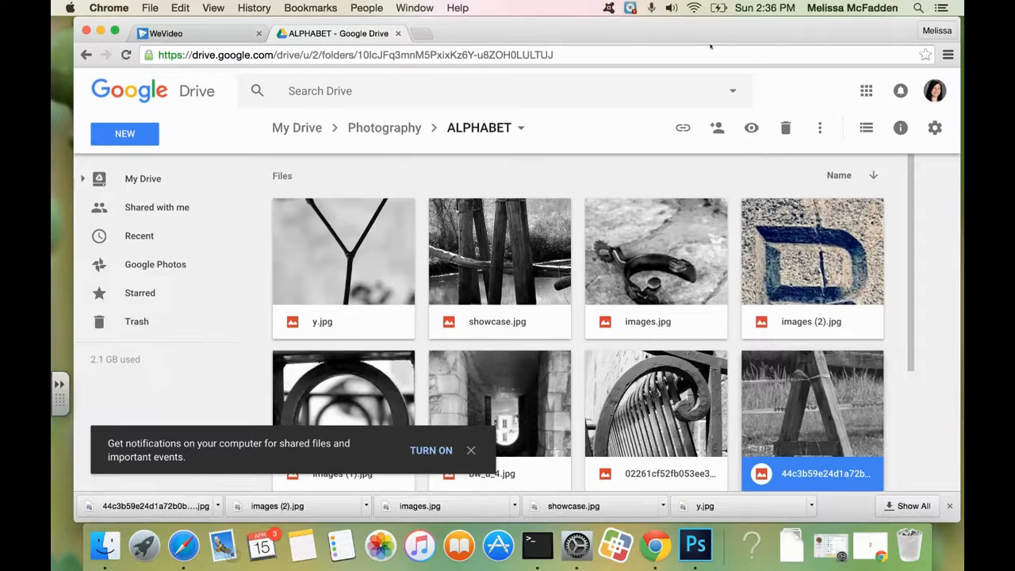
Minimize the browser window, search the computer for Photoshop and open Adobe Photoshop CC 2015
{"action": "left_click", "coordinate": [101, 31]}
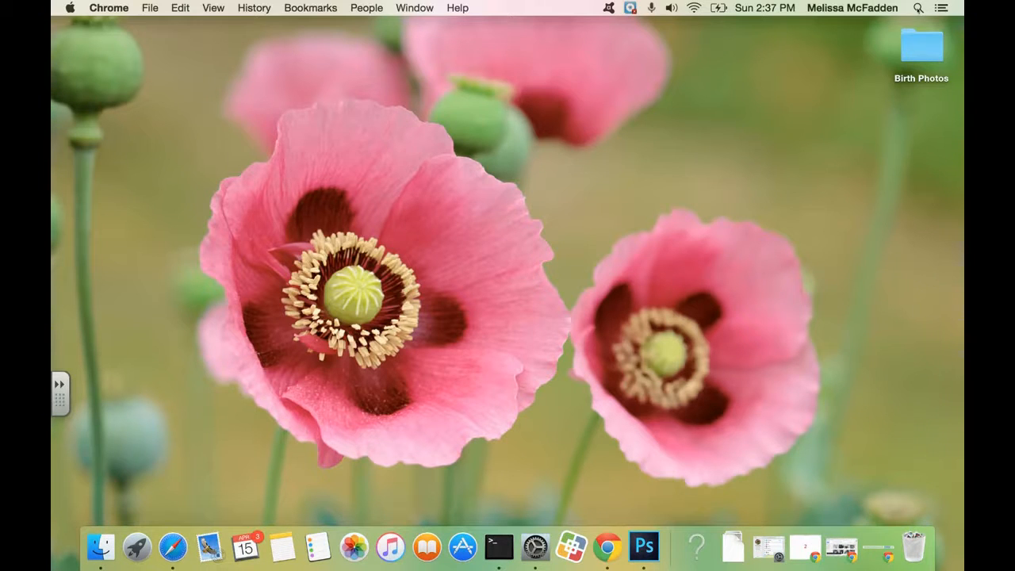
{"action": "key", "text": "super+space"}
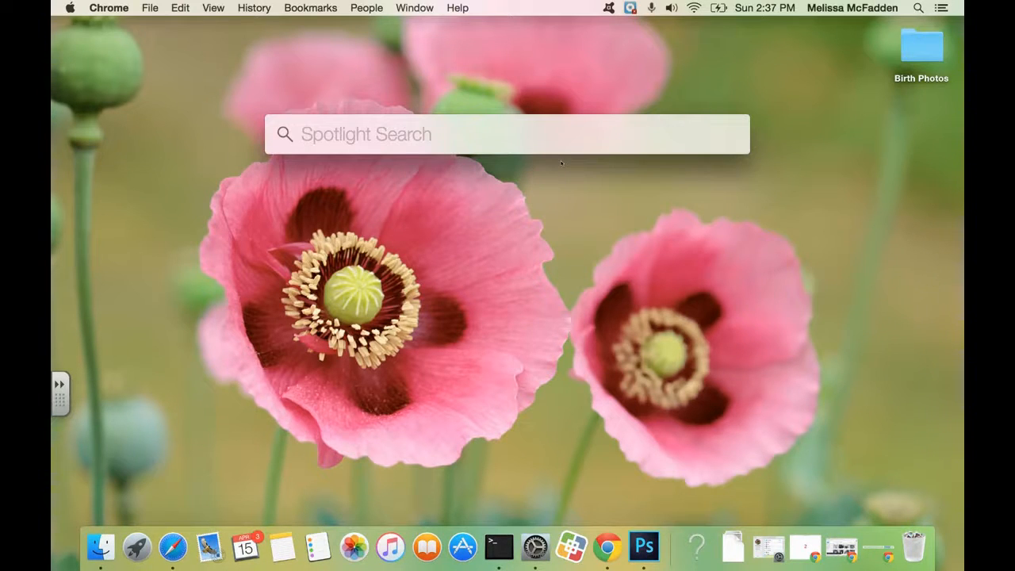
{"action": "type", "text": "Pht"}
{"action": "key", "text": "BackSpace"}
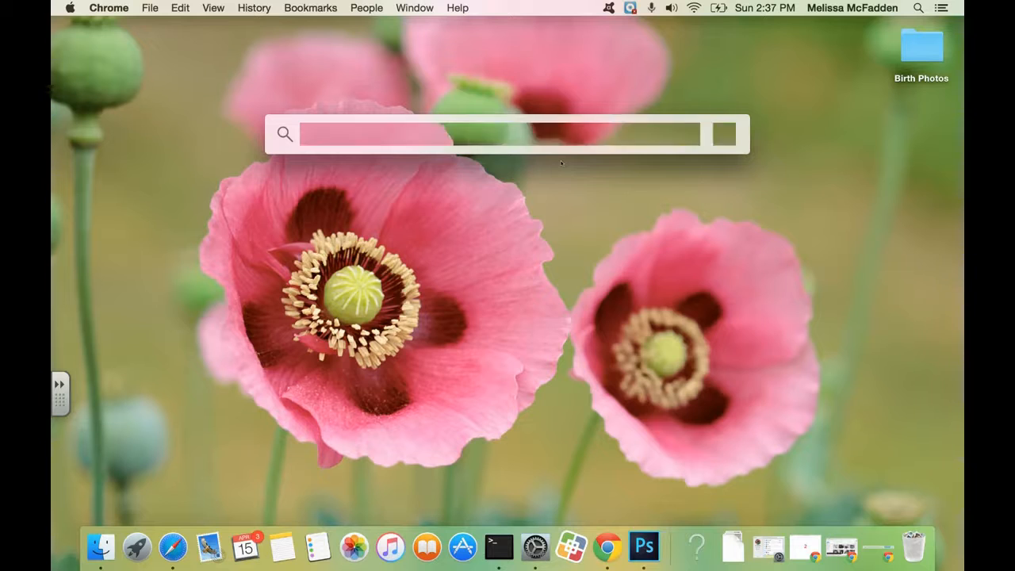
{"action": "type", "text": "ot"}
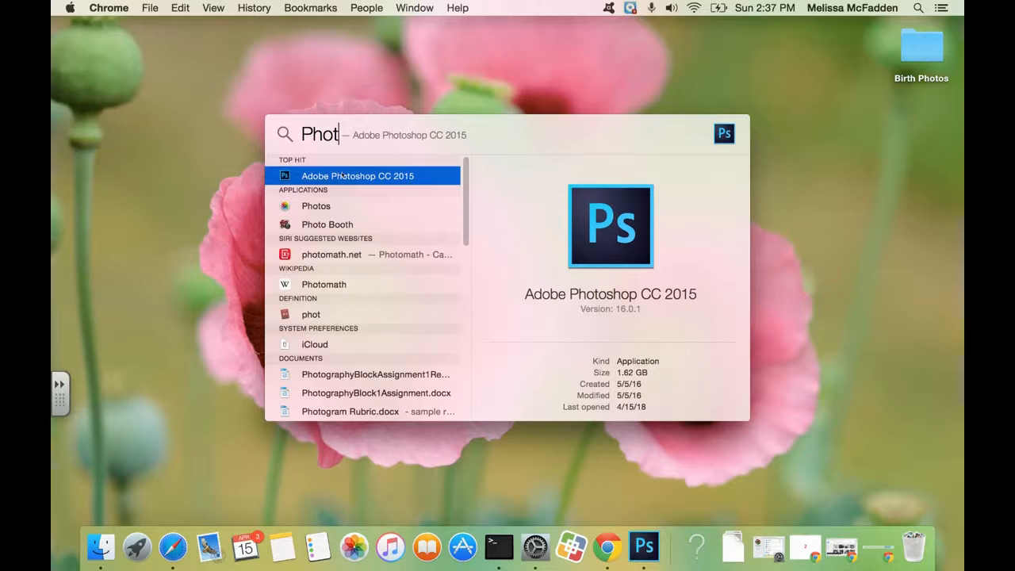
{"action": "key", "text": "super+a"}
{"action": "key", "text": "Return"}
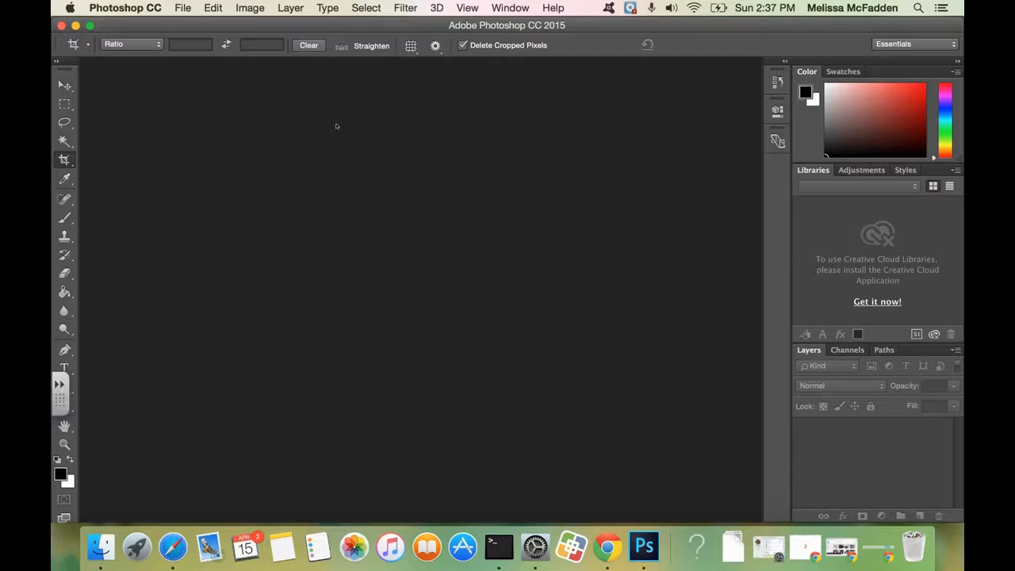
Create a new document 11 inches wide and 17 inches high, named with the author's surname followed by Alphabet
{"action": "left_click", "coordinate": [181, 8]}
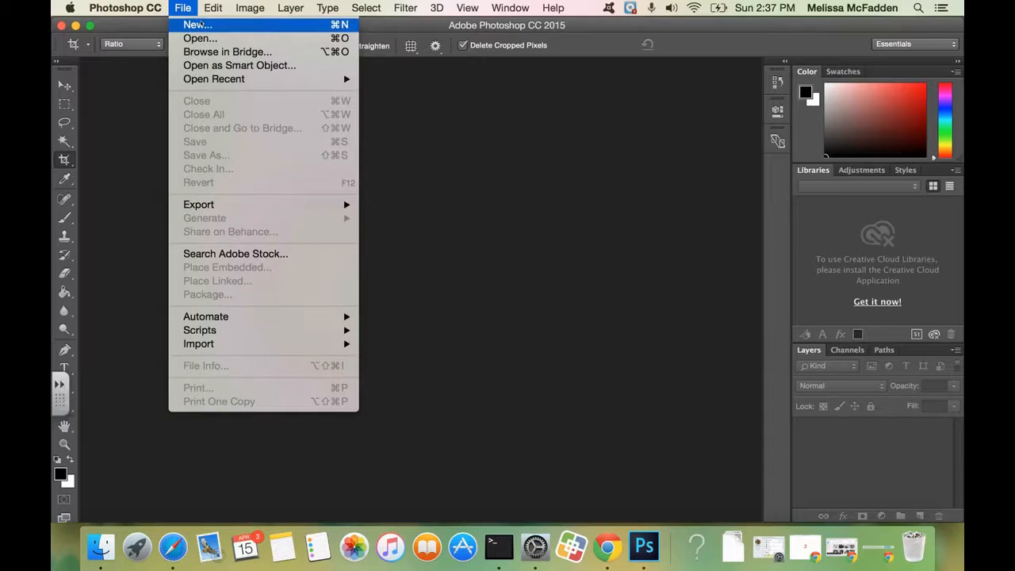
{"action": "left_click", "coordinate": [199, 24]}
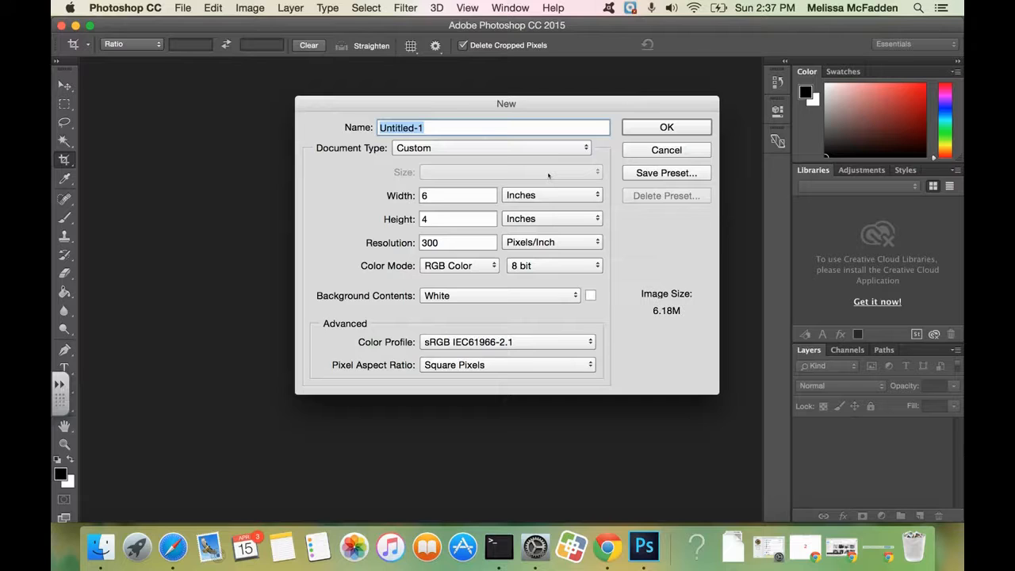
{"action": "type", "text": "McFaddenAlphabet"}
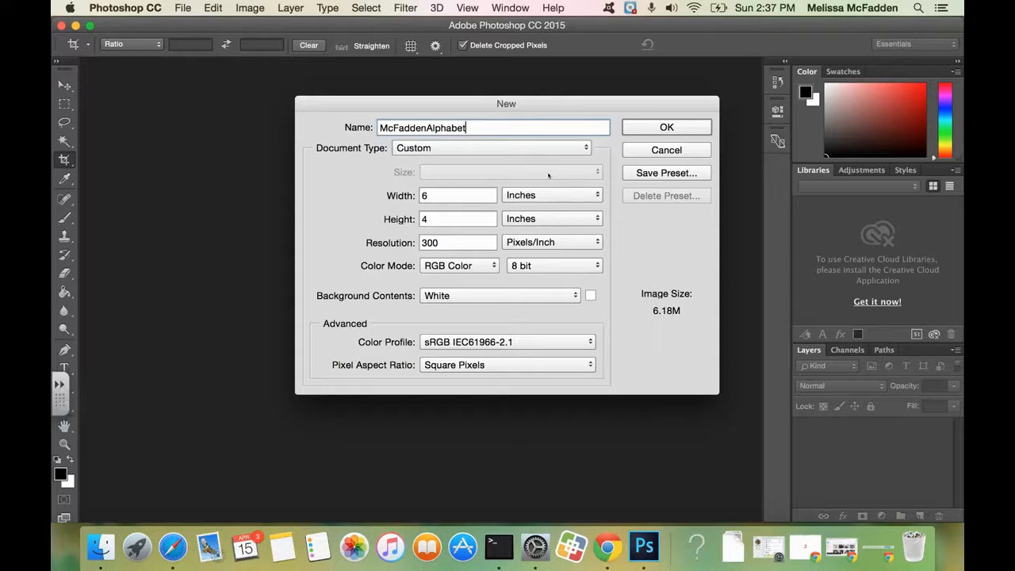
{"action": "key", "text": "Tab"}
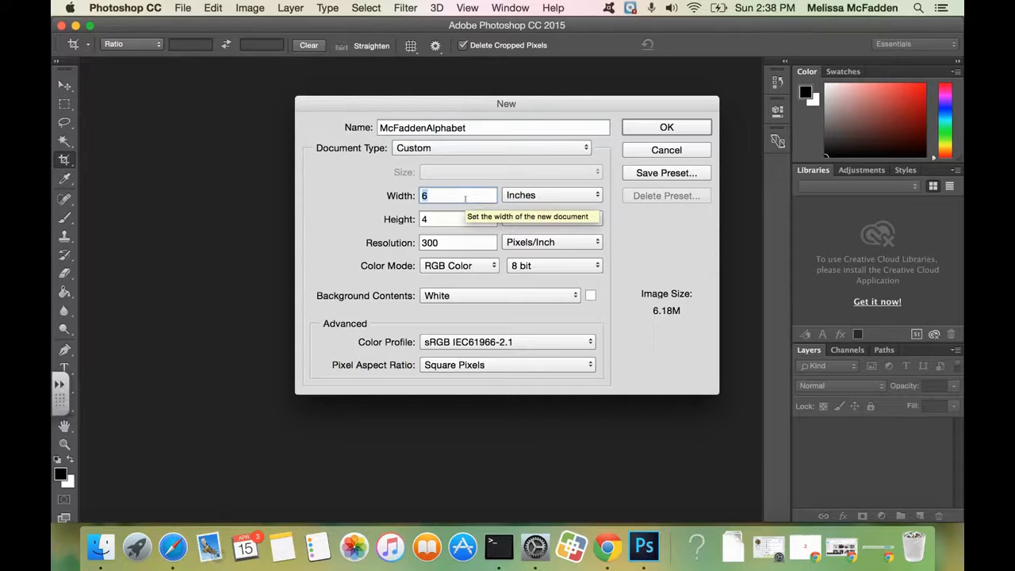
{"action": "type", "text": "11"}
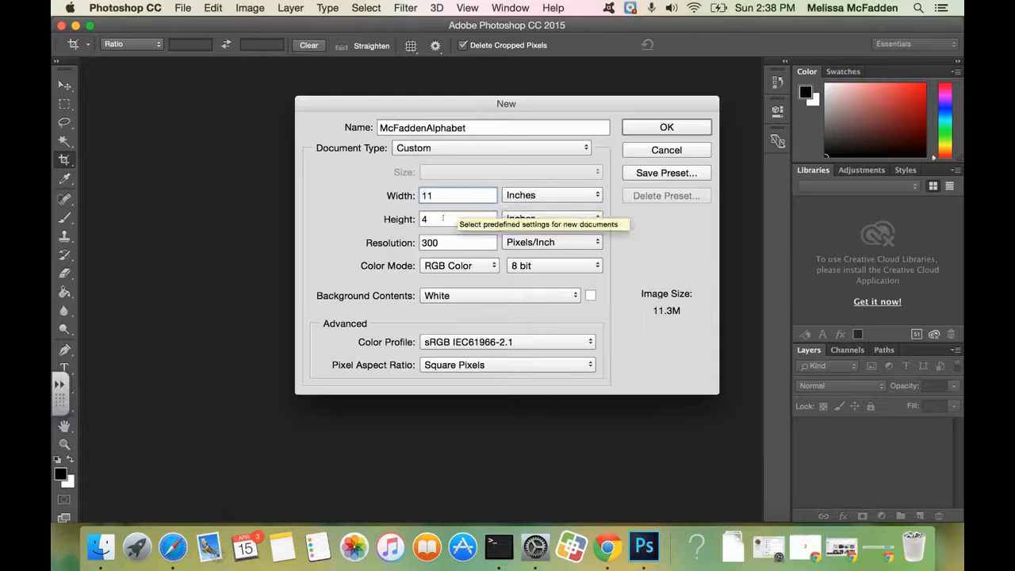
{"action": "key", "text": "Tab"}
{"action": "type", "text": "17"}
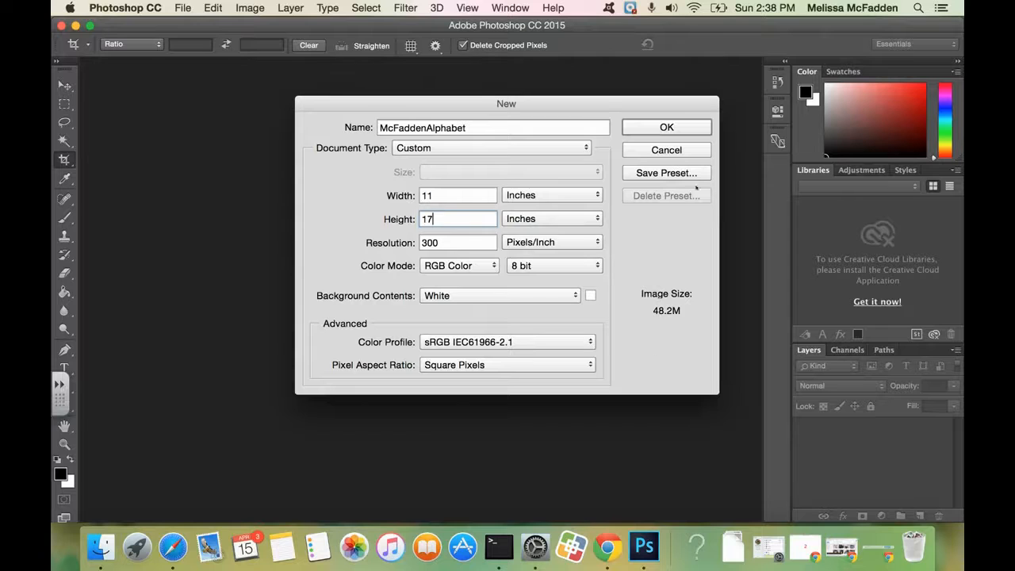
{"action": "left_click", "coordinate": [680, 128]}
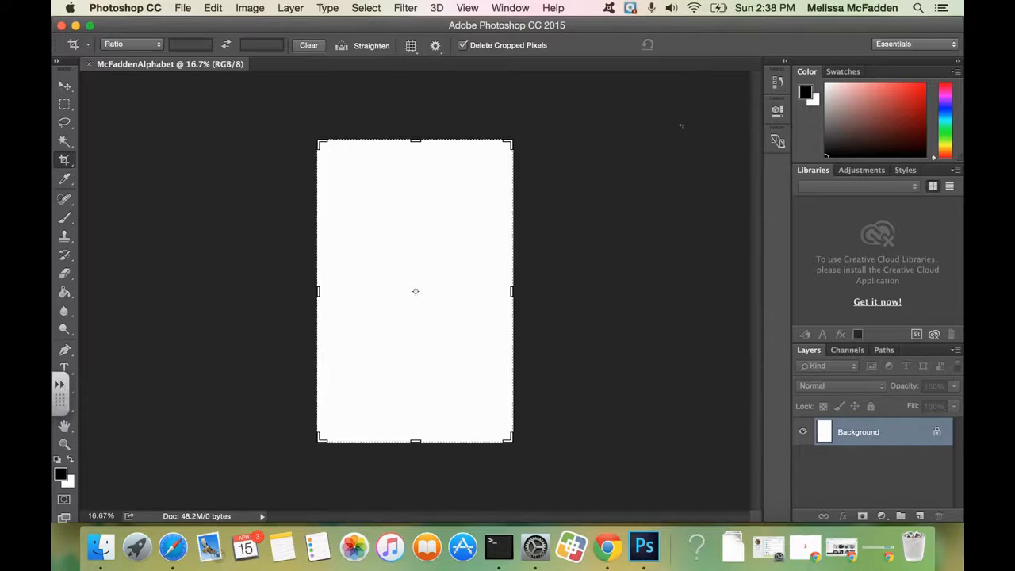
{"action": "left_click", "coordinate": [572, 330]}
{"action": "key", "text": "super+plus"}
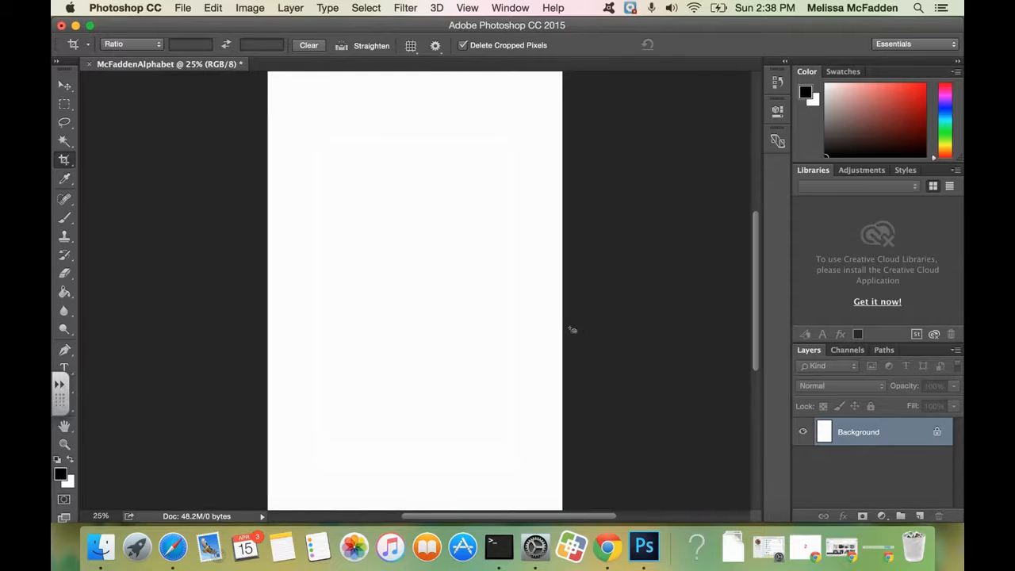
{"action": "key", "text": "super+minus"}
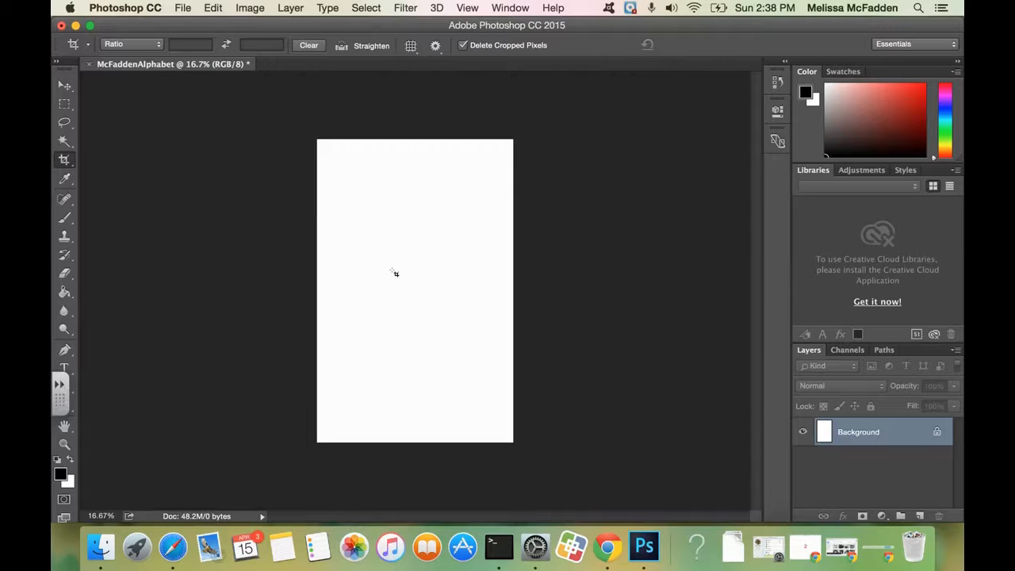
Open the downloaded letter A photo, the JPEG starting with 44c3b59e24d1a72b, from the Downloads folder
{"action": "left_click", "coordinate": [183, 7]}
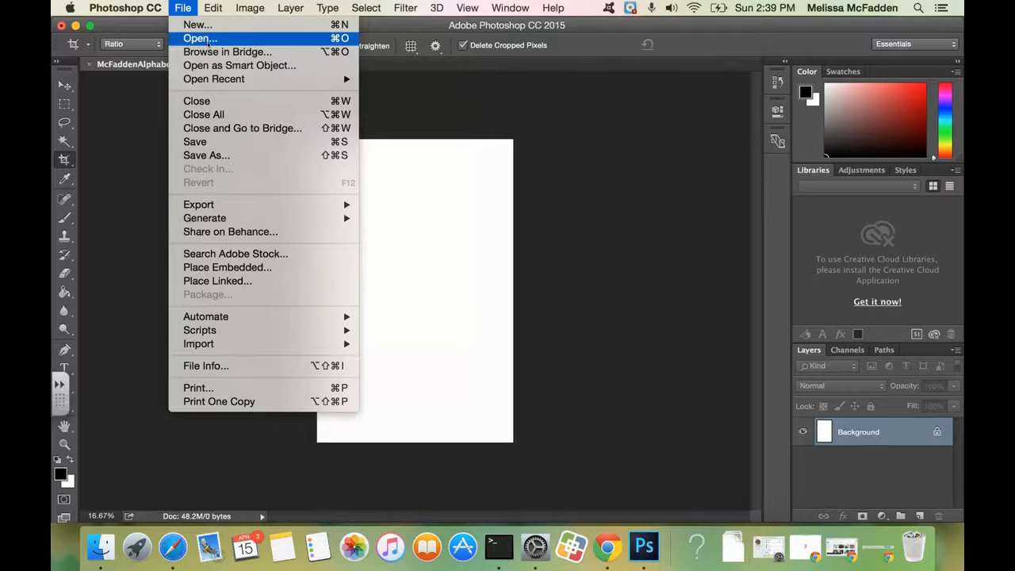
{"action": "left_click", "coordinate": [200, 38]}
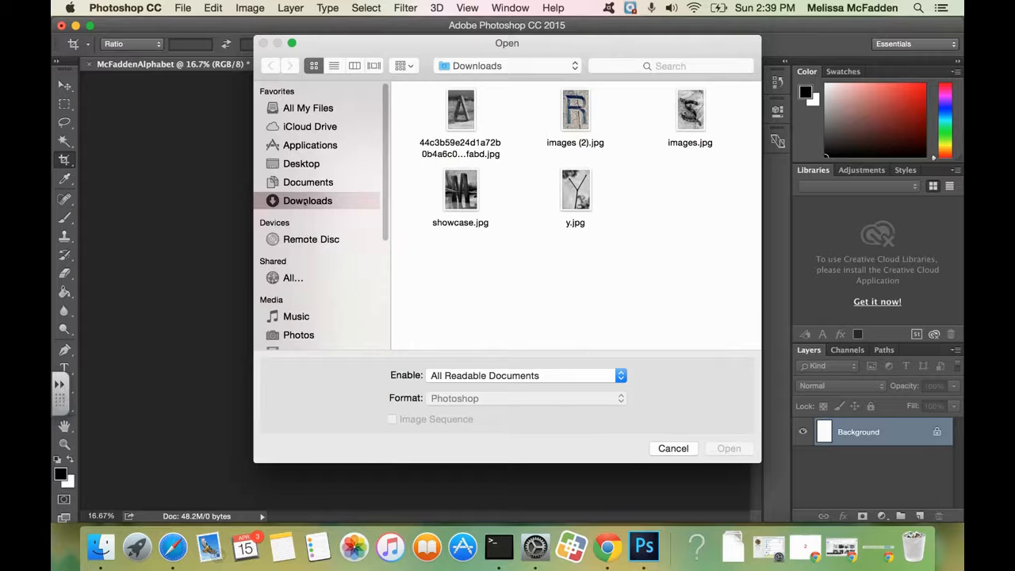
{"action": "left_click", "coordinate": [458, 116]}
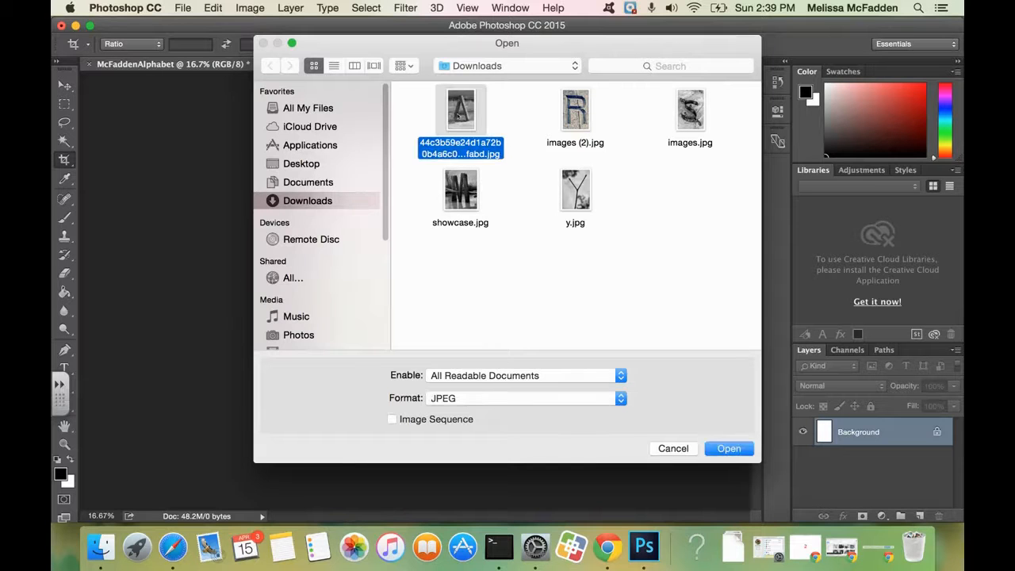
{"action": "key", "text": "Return"}
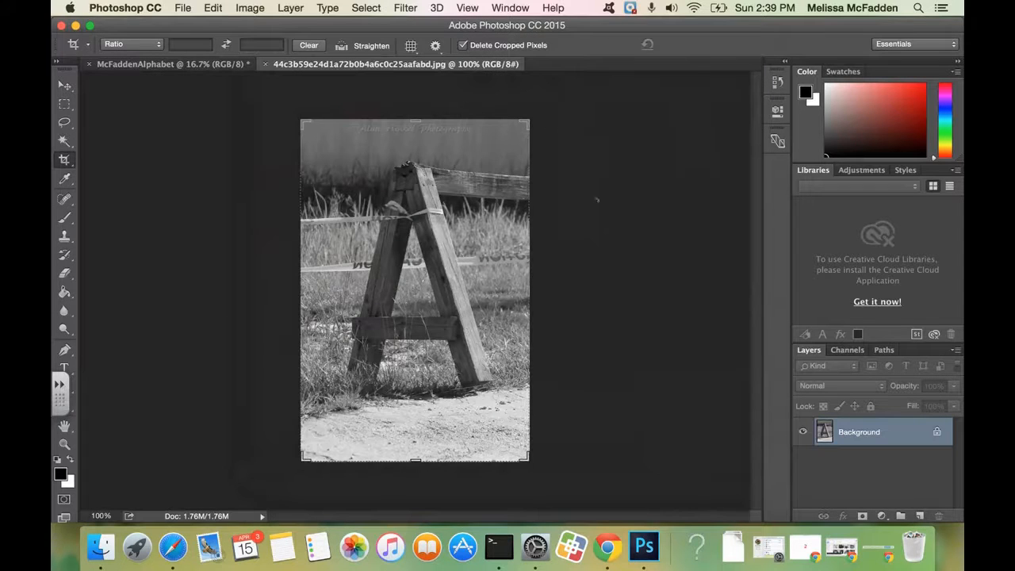
Crop the letter A photo closer around the wooden A-shaped frame, trimming all four edges
{"action": "left_click_drag", "start_coordinate": [302, 121], "coordinate": [314, 138]}
{"action": "left_click_drag", "start_coordinate": [517, 442], "coordinate": [505, 427]}
{"action": "left_click", "coordinate": [696, 45]}
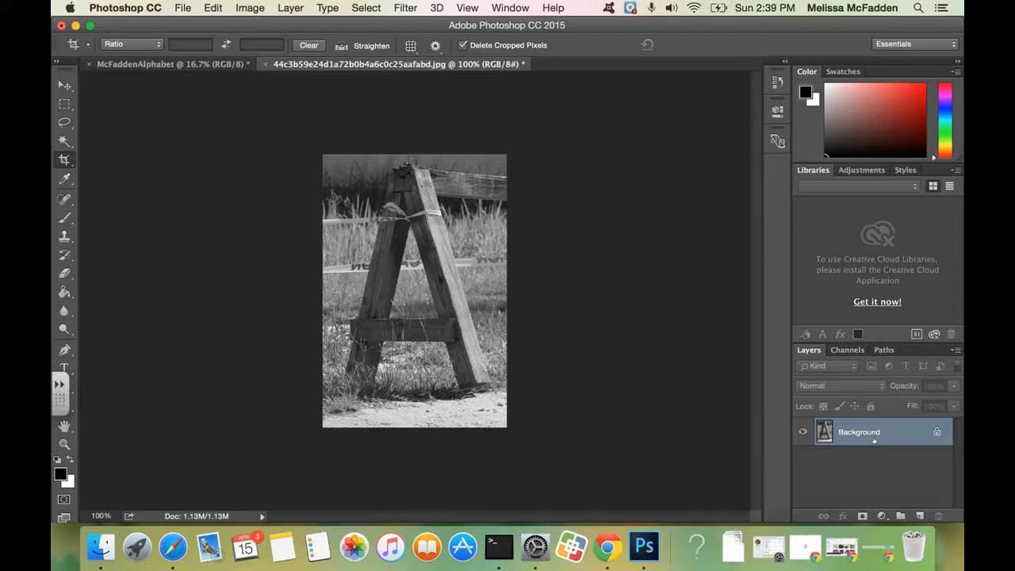
Convert the photo's Background into a regular layer named A
{"action": "double_click", "coordinate": [874, 440]}
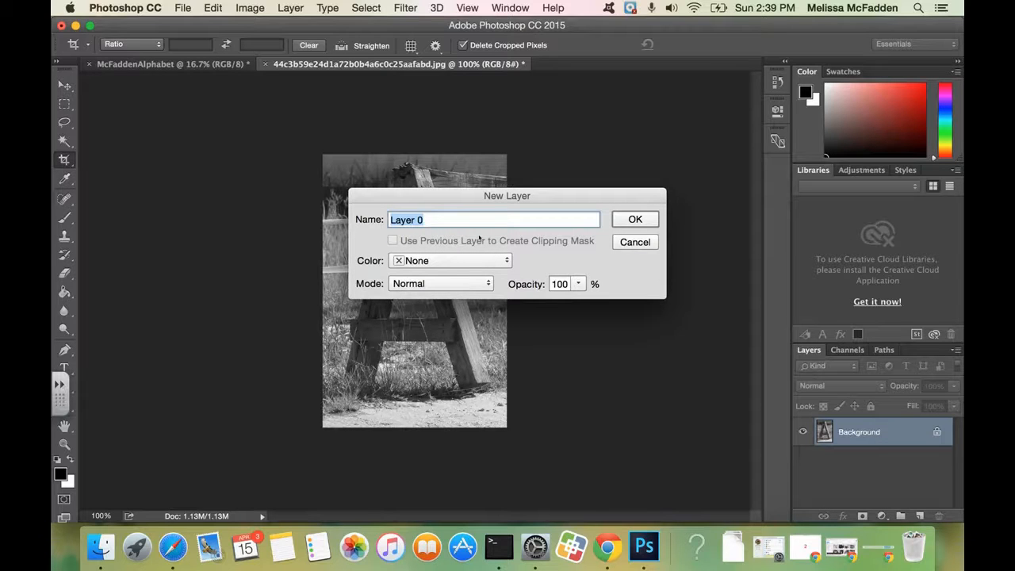
{"action": "type", "text": "A"}
{"action": "left_click", "coordinate": [640, 220]}
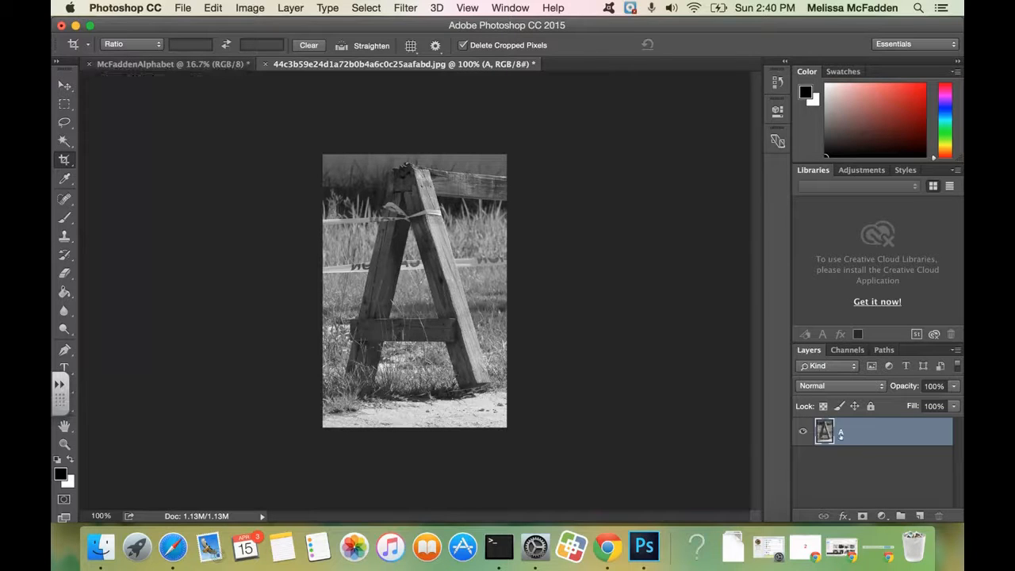
Duplicate layer A into the 11 by 17 inch alphabet document, naming the copy A
{"action": "right_click", "coordinate": [840, 434]}
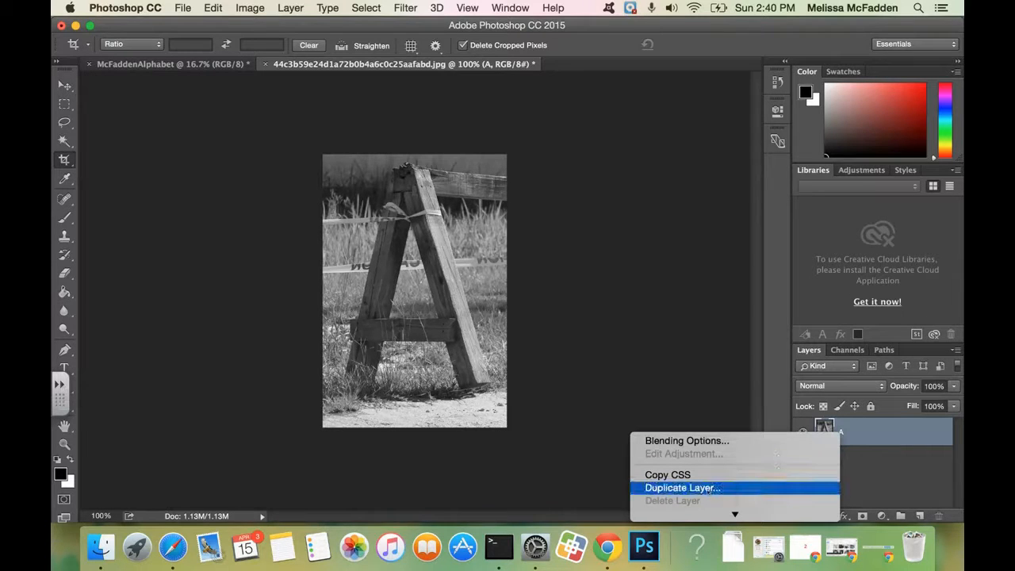
{"action": "left_click", "coordinate": [709, 490]}
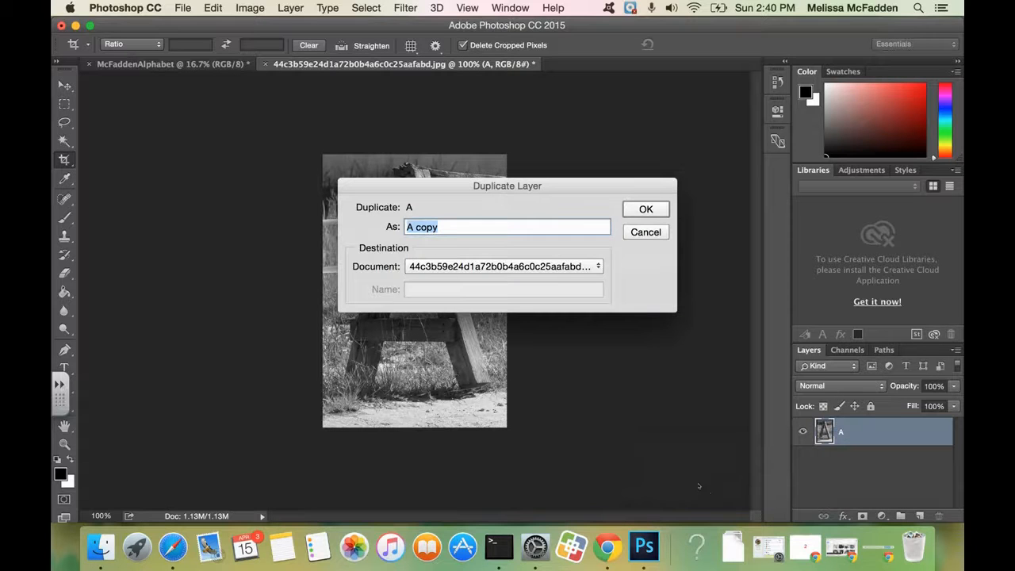
{"action": "left_click", "coordinate": [451, 227]}
{"action": "key", "text": "BackSpace"}
{"action": "key", "text": "BackSpace"}
{"action": "key", "text": "BackSpace"}
{"action": "key", "text": "BackSpace"}
{"action": "key", "text": "BackSpace"}
{"action": "left_click", "coordinate": [428, 268]}
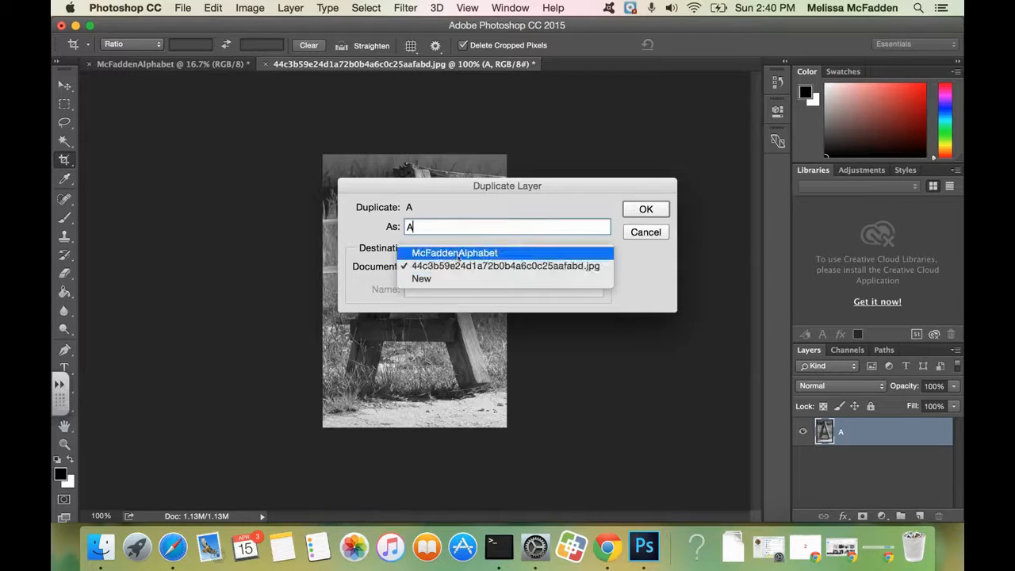
{"action": "left_click", "coordinate": [457, 253]}
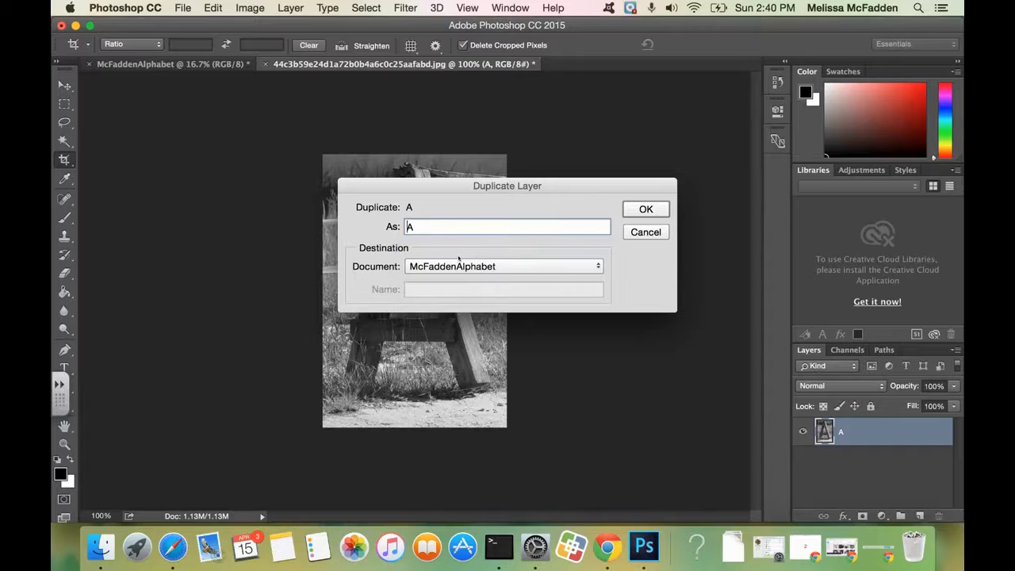
{"action": "left_click", "coordinate": [643, 210]}
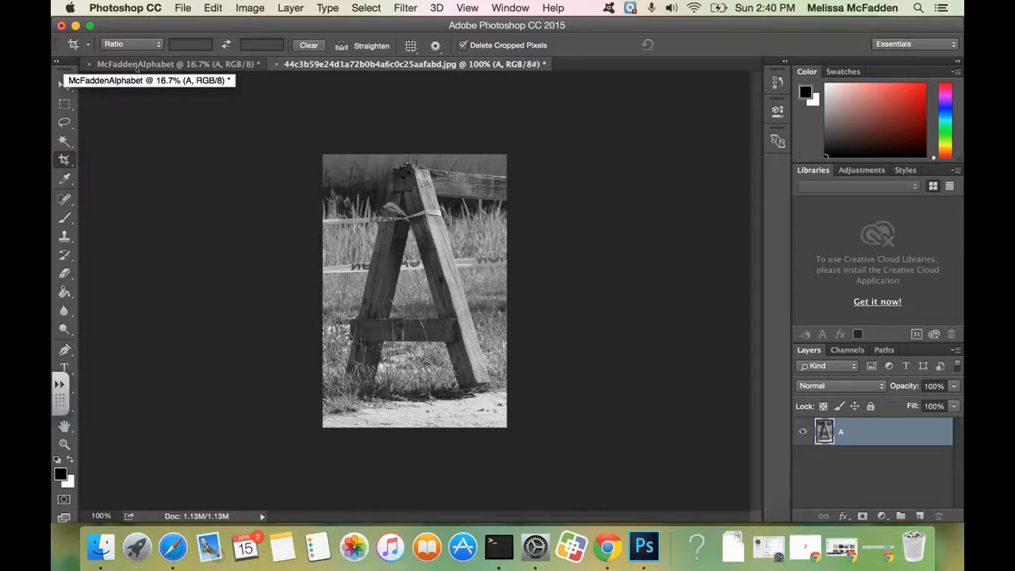
Check the copied A in the alphabet document, and close the letter A photo without saving its changes
{"action": "left_click", "coordinate": [136, 66]}
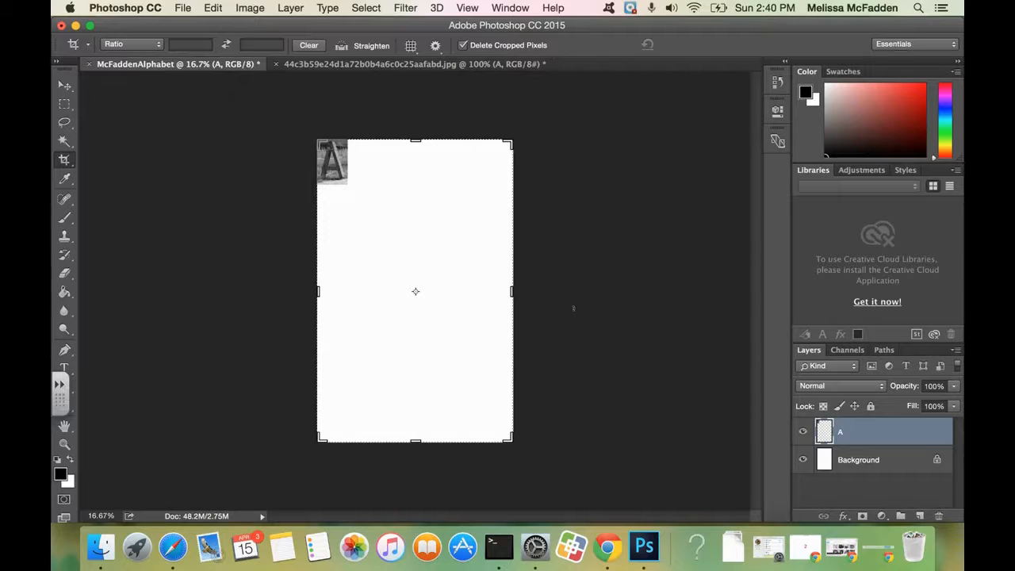
{"action": "left_click", "coordinate": [353, 69]}
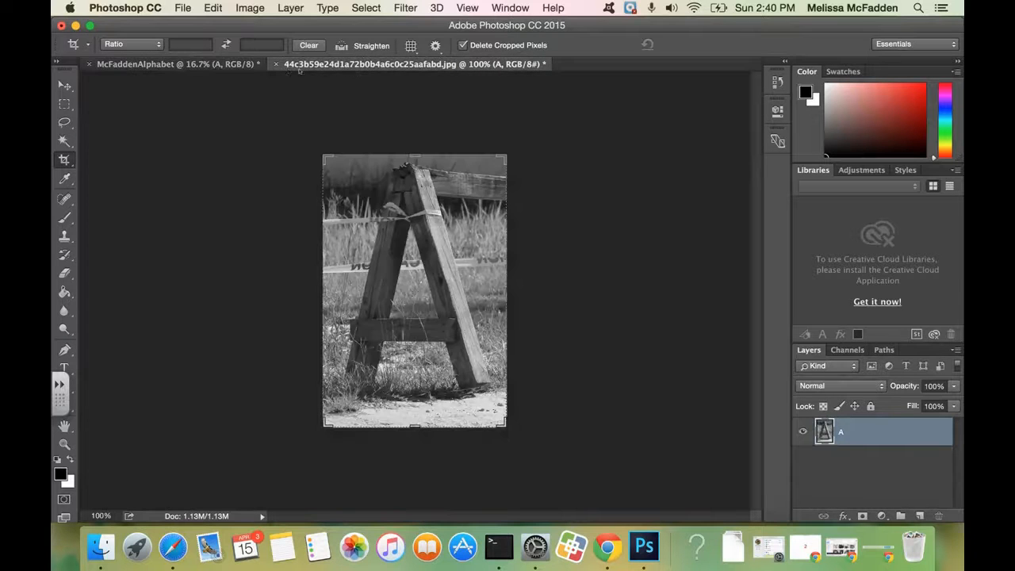
{"action": "left_click", "coordinate": [276, 64]}
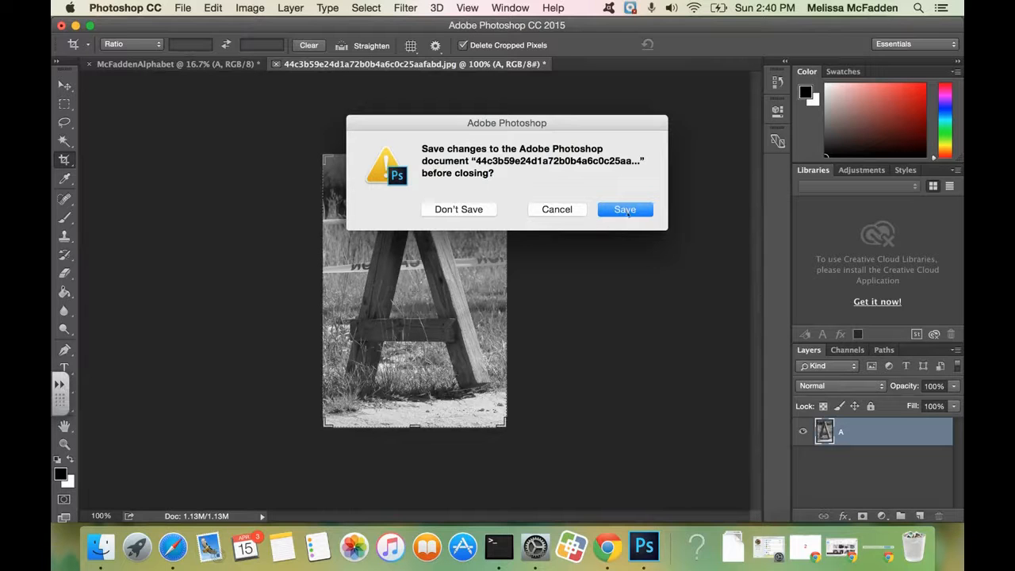
{"action": "left_click", "coordinate": [445, 211]}
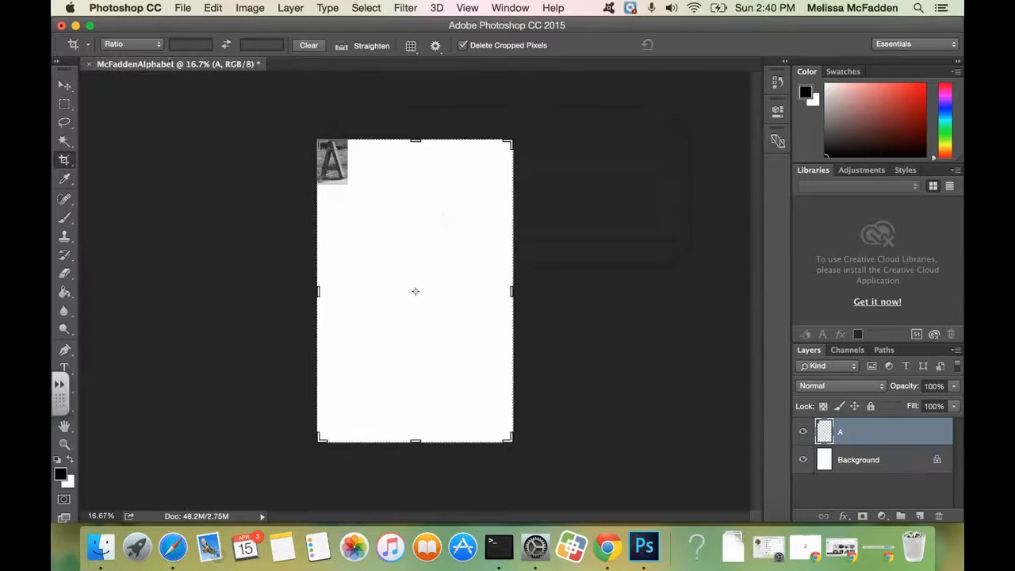
Open the letter R photo images (2).jpg from Downloads and convert its Background into a regular layer named R
{"action": "left_click", "coordinate": [182, 9]}
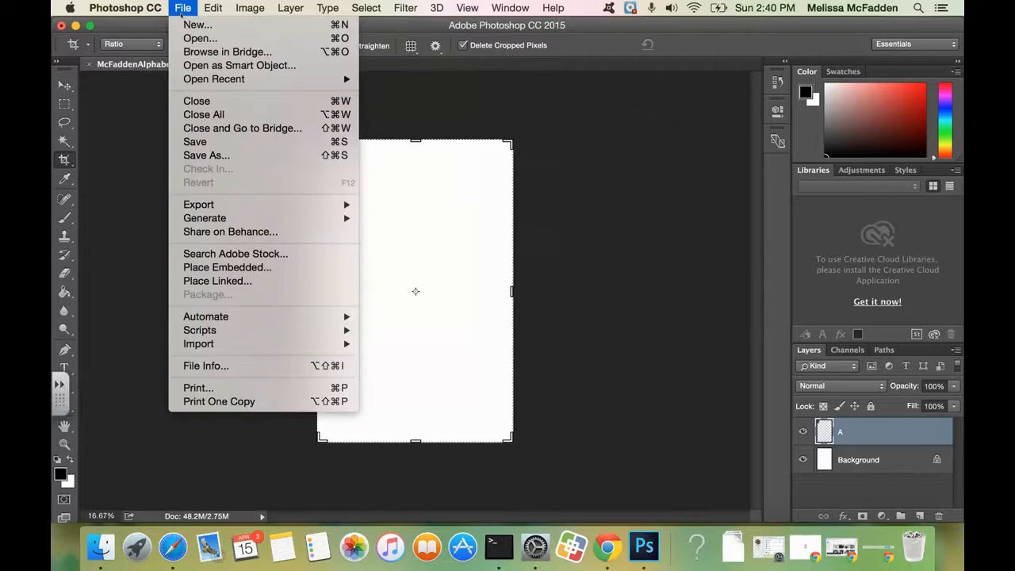
{"action": "left_click", "coordinate": [195, 39]}
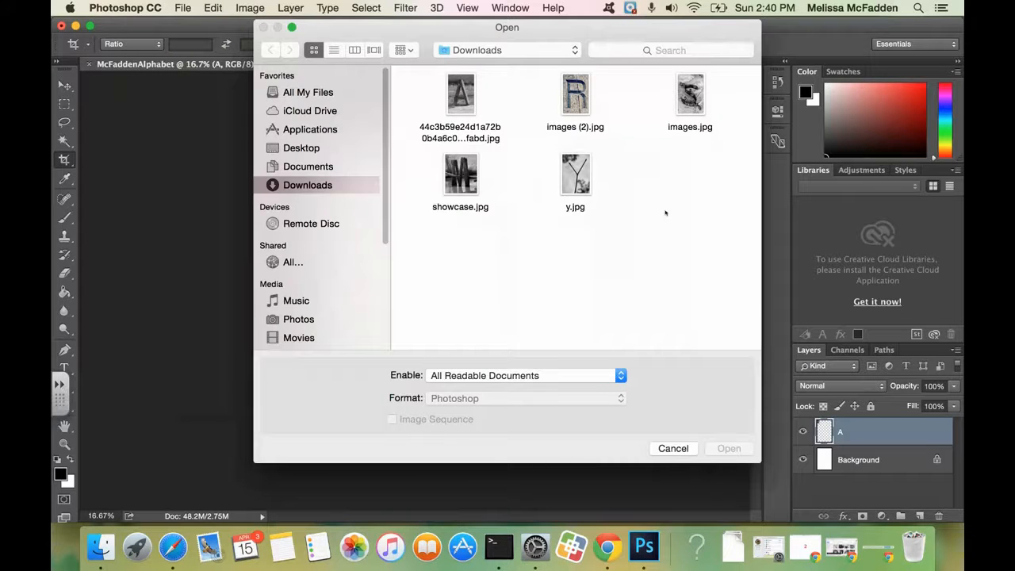
{"action": "double_click", "coordinate": [580, 104]}
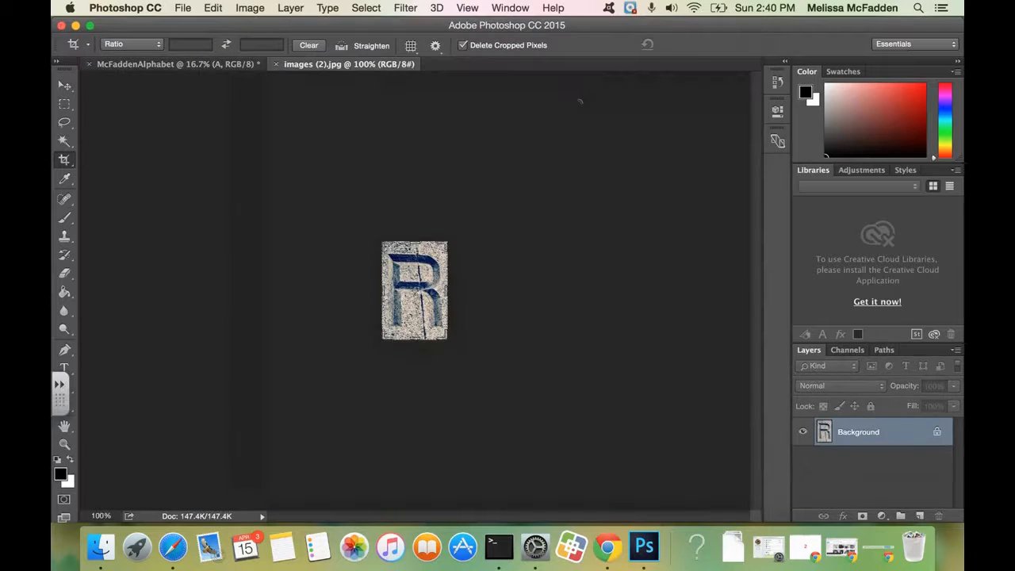
{"action": "double_click", "coordinate": [863, 433]}
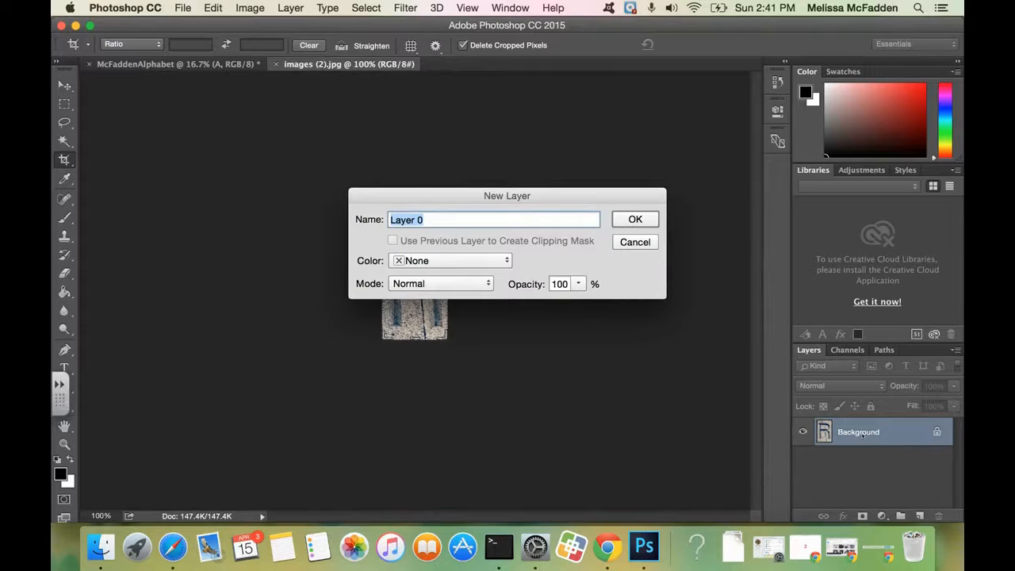
{"action": "type", "text": "R"}
{"action": "left_click", "coordinate": [642, 219]}
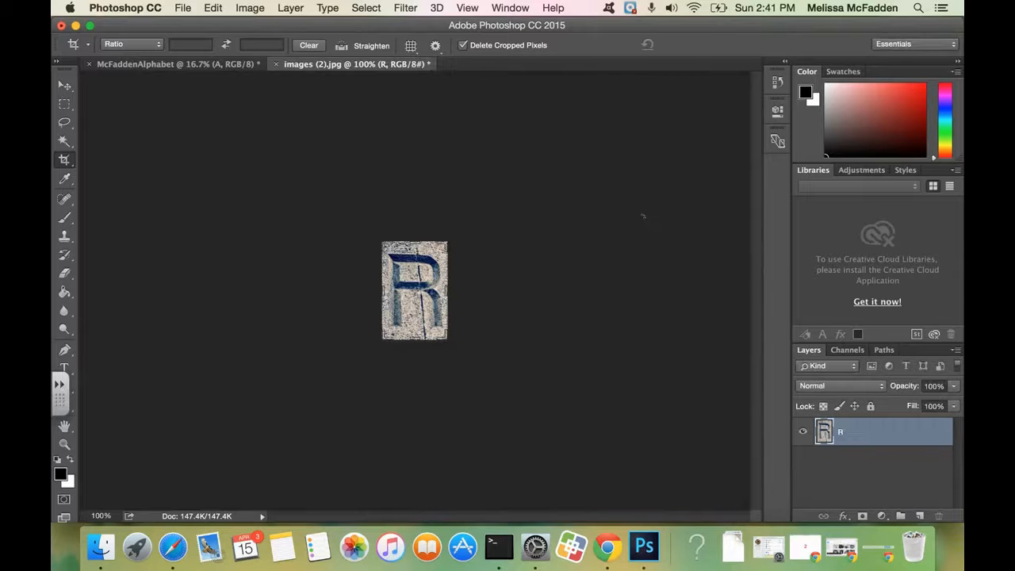
Duplicate layer R into the alphabet document, naming the copy R
{"action": "right_click", "coordinate": [843, 434]}
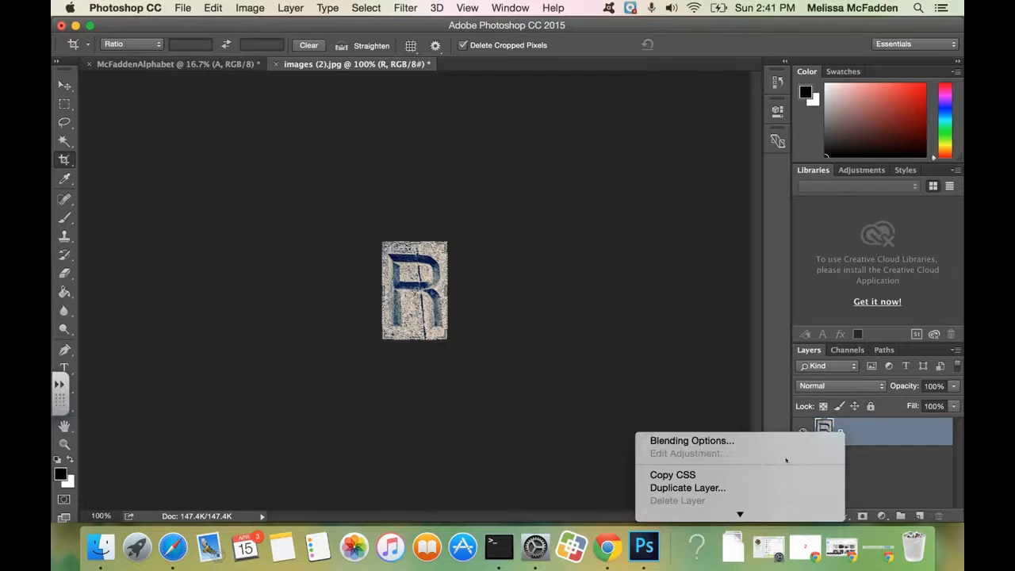
{"action": "left_click", "coordinate": [731, 488]}
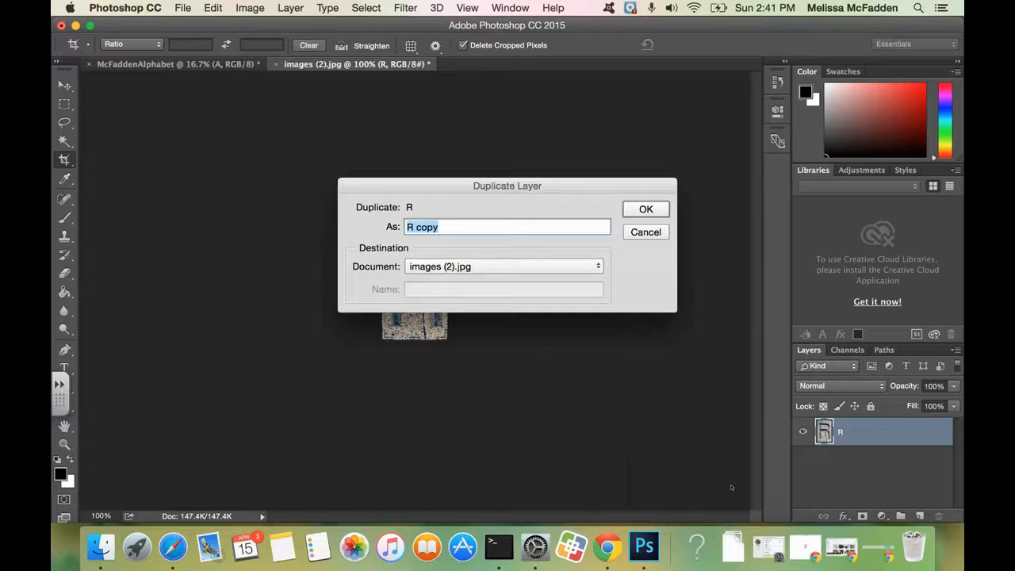
{"action": "left_click", "coordinate": [433, 266]}
{"action": "left_click", "coordinate": [428, 252]}
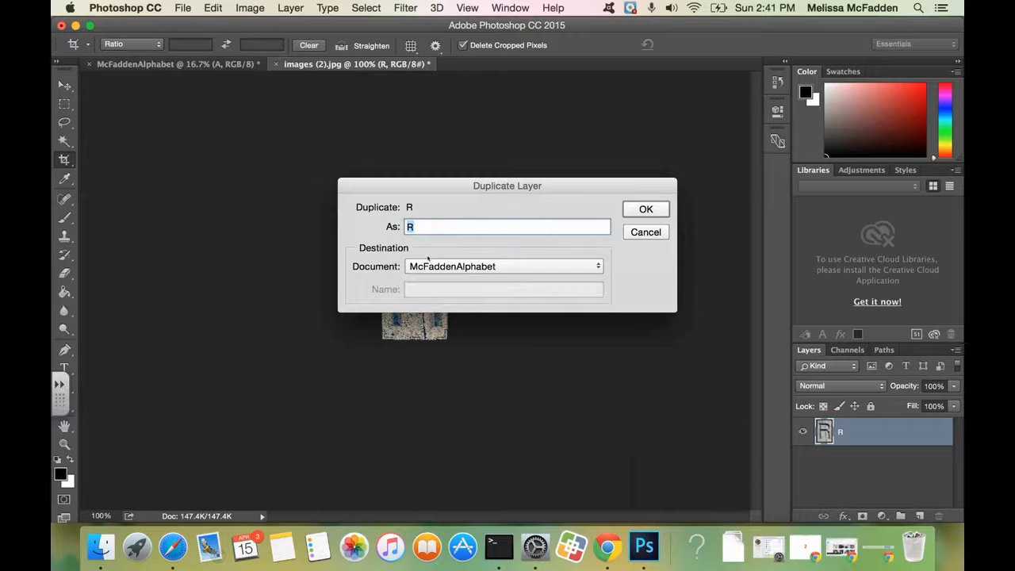
{"action": "left_click", "coordinate": [645, 209]}
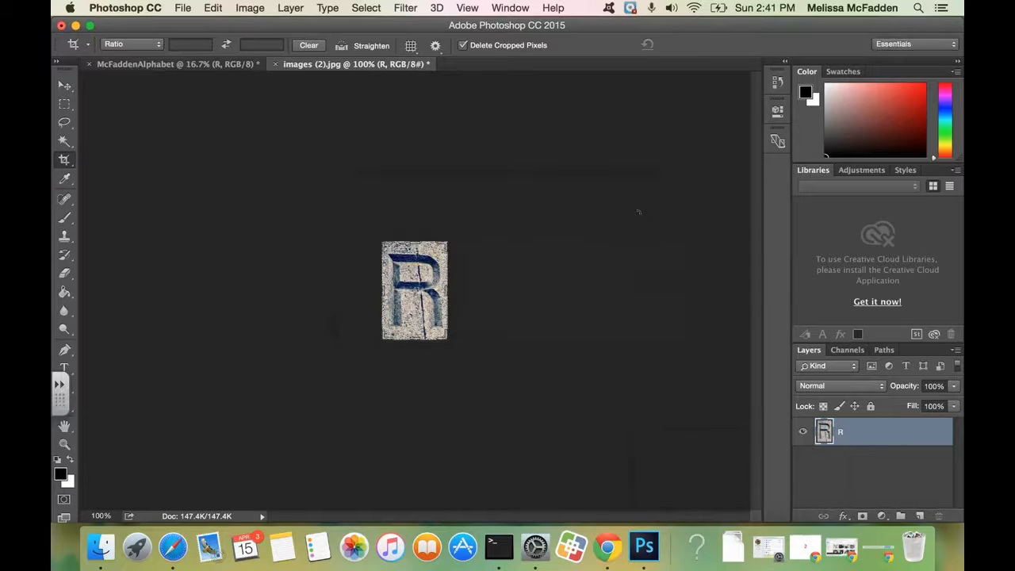
In the alphabet document, place layer R directly right of the A along the page's top edge and scale it to about 285% to match
{"action": "left_click", "coordinate": [197, 63]}
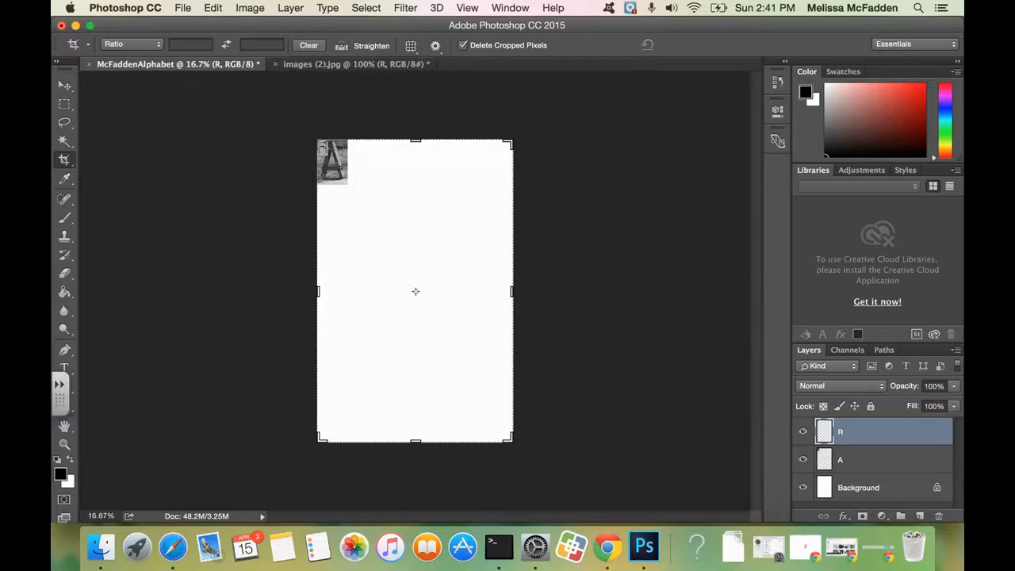
{"action": "left_click", "coordinate": [866, 460]}
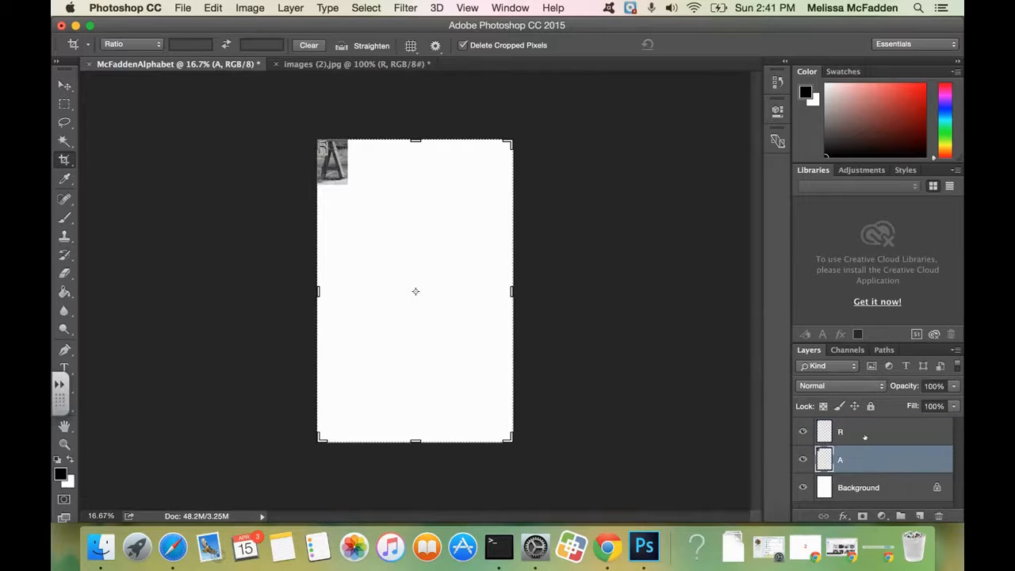
{"action": "left_click", "coordinate": [865, 435]}
{"action": "left_click", "coordinate": [866, 460]}
{"action": "left_click", "coordinate": [865, 436]}
{"action": "left_click", "coordinate": [867, 456]}
{"action": "left_click", "coordinate": [858, 435]}
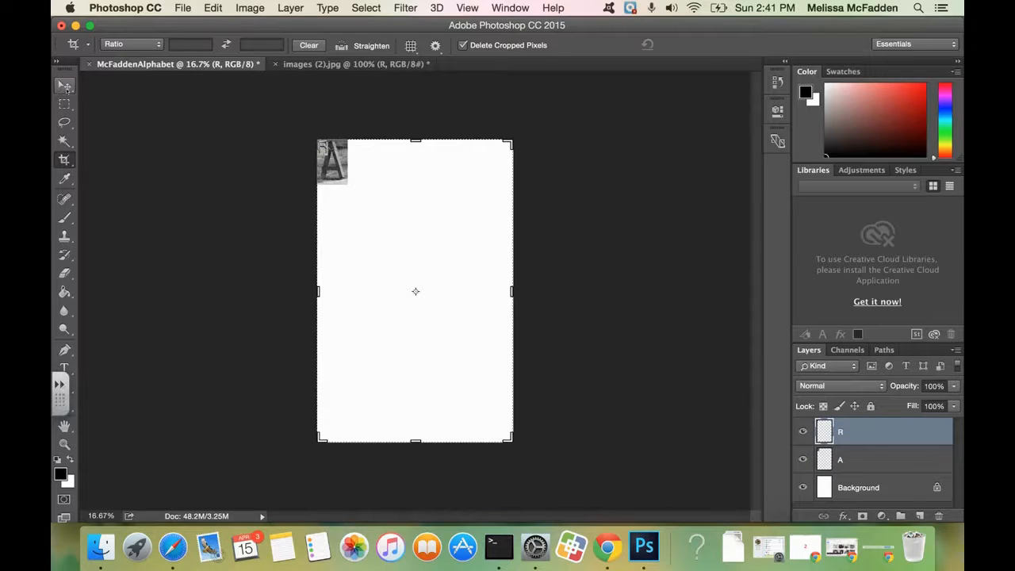
{"action": "left_click", "coordinate": [67, 87]}
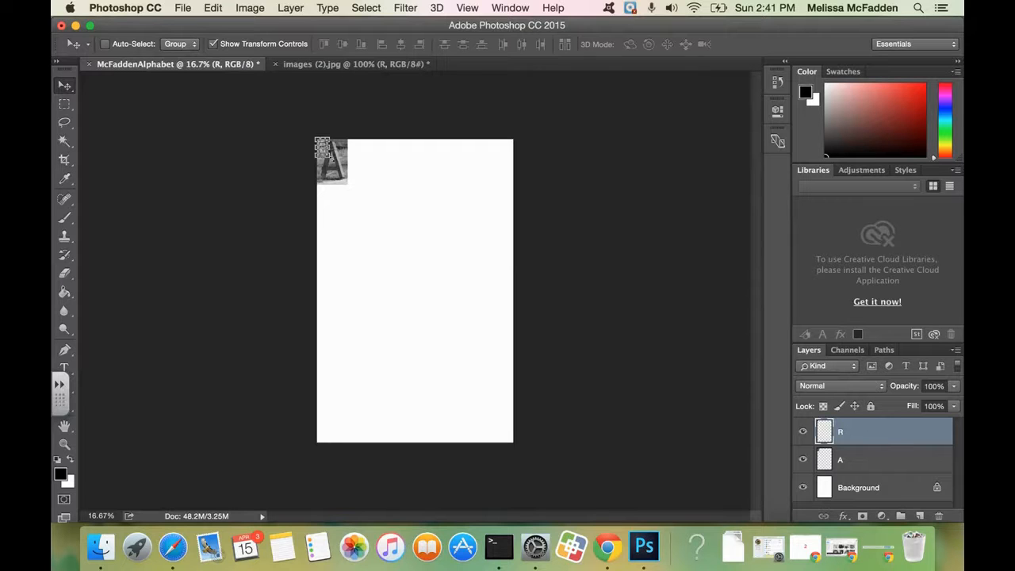
{"action": "key", "text": "ctrl+t"}
{"action": "left_click_drag", "start_coordinate": [328, 156], "coordinate": [370, 173]}
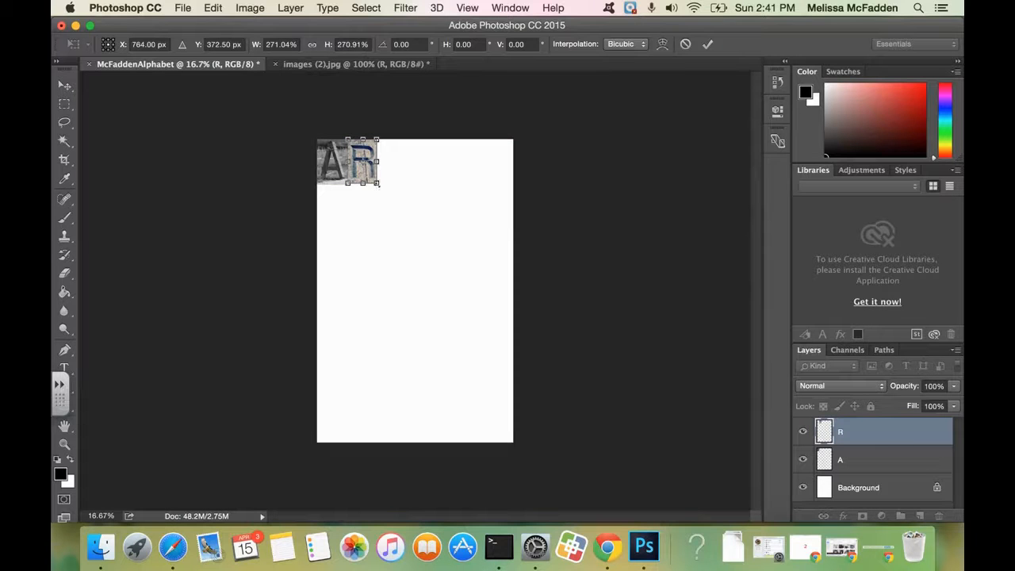
{"action": "mouse_move", "coordinate": [379, 184]}
{"action": "left_mouse_down"}
{"action": "mouse_move", "coordinate": [391, 200]}
{"action": "mouse_move", "coordinate": [442, 218]}
{"action": "mouse_move", "coordinate": [390, 174]}
{"action": "mouse_move", "coordinate": [387, 313]}
{"action": "mouse_move", "coordinate": [453, 280]}
{"action": "mouse_move", "coordinate": [454, 200]}
{"action": "mouse_move", "coordinate": [485, 187]}
{"action": "mouse_move", "coordinate": [407, 199]}
{"action": "mouse_move", "coordinate": [374, 187]}
{"action": "left_mouse_up"}
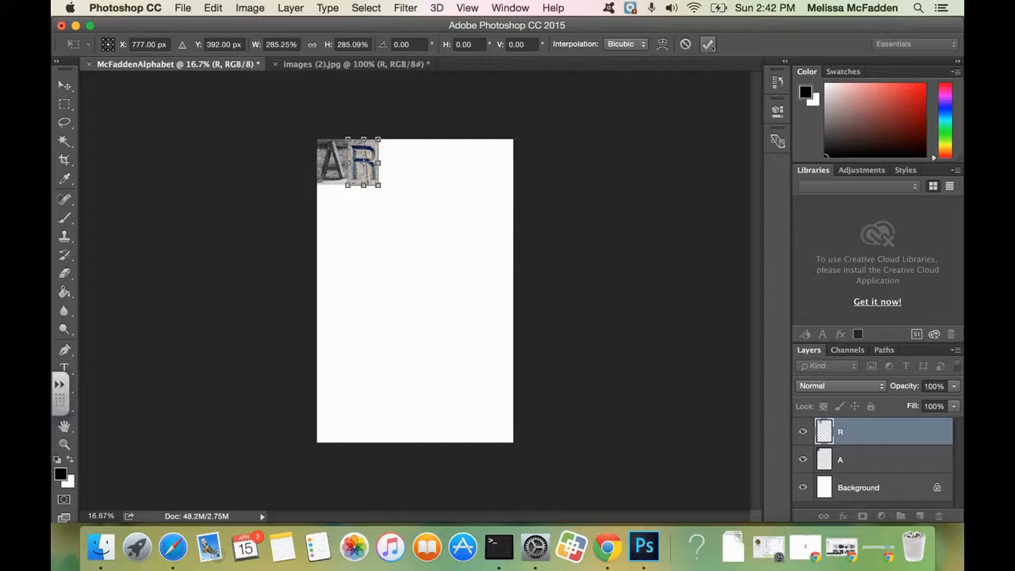
{"action": "left_click", "coordinate": [708, 44]}
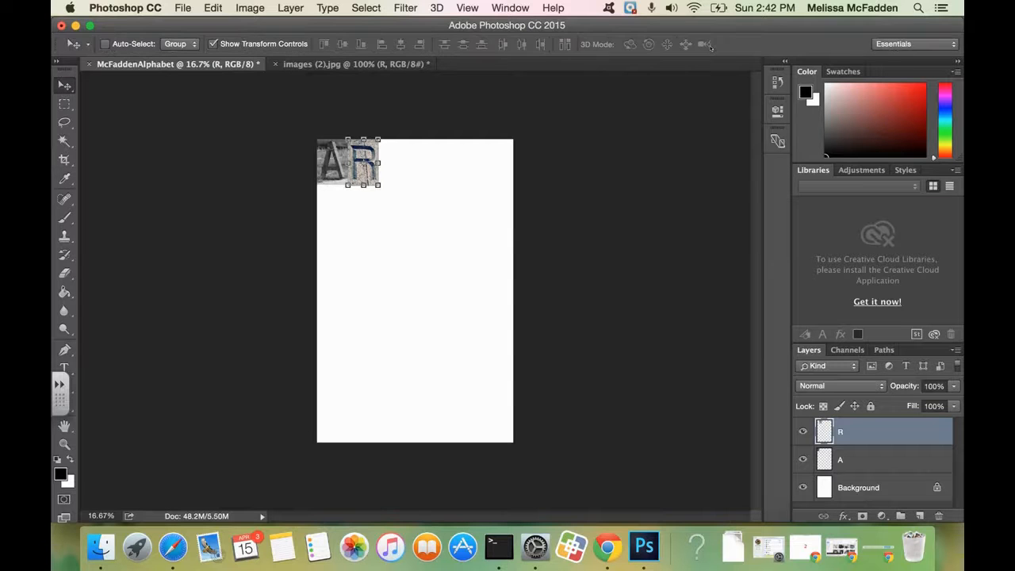
{"action": "left_click", "coordinate": [857, 481]}
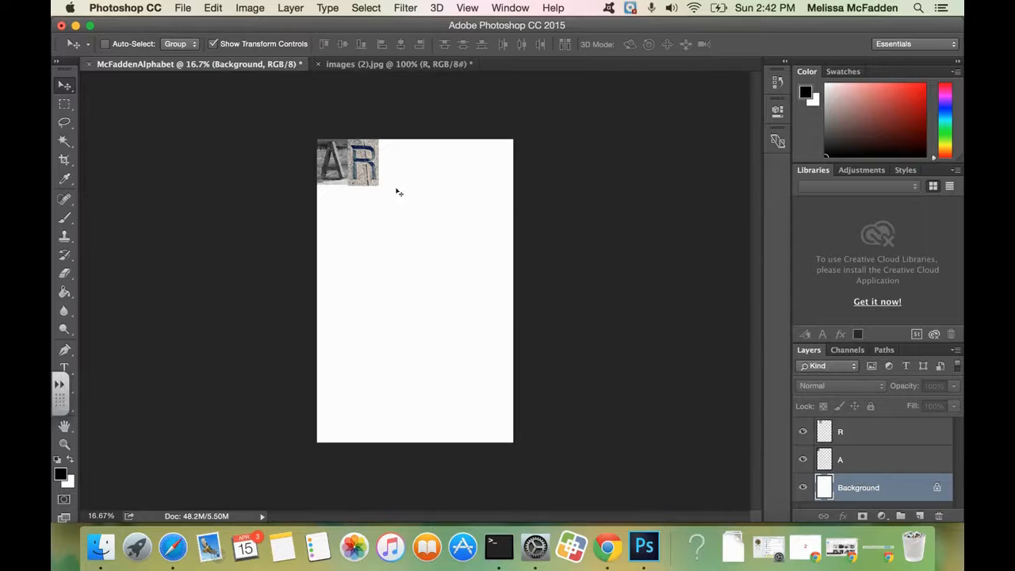
Close the letter R photo images (2).jpg without saving its changes
{"action": "left_click", "coordinate": [362, 63]}
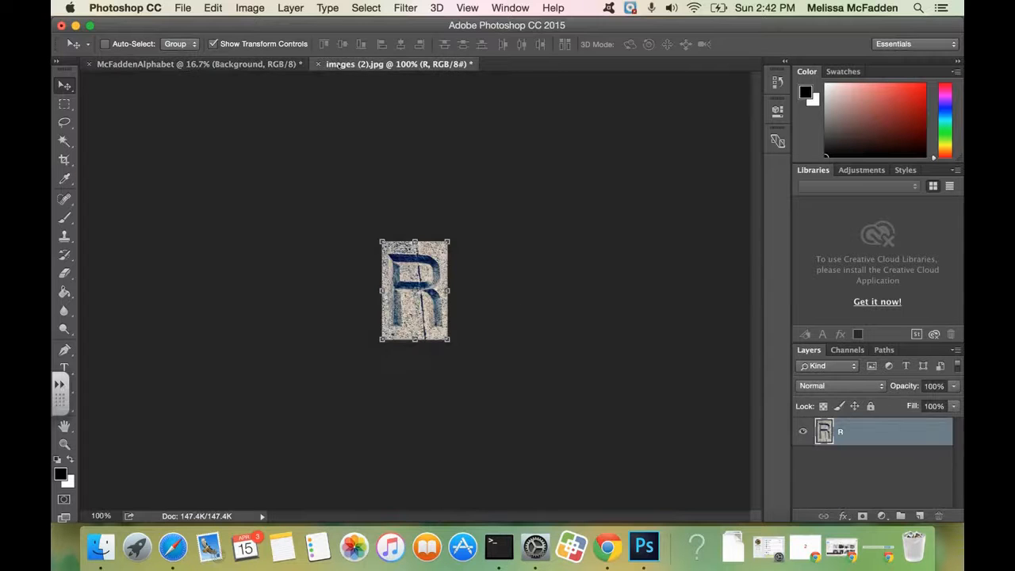
{"action": "left_click", "coordinate": [318, 64]}
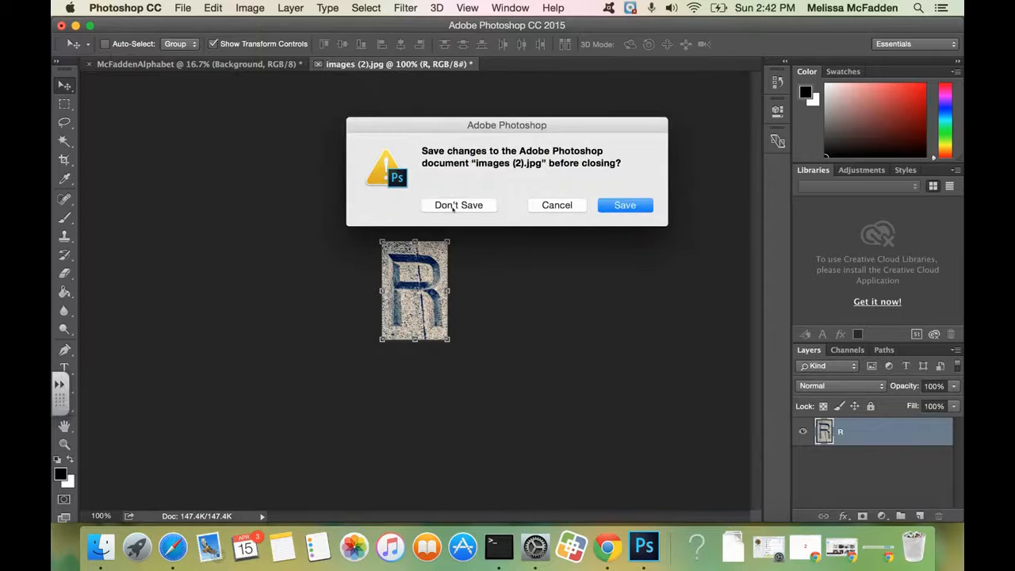
{"action": "left_click", "coordinate": [458, 205]}
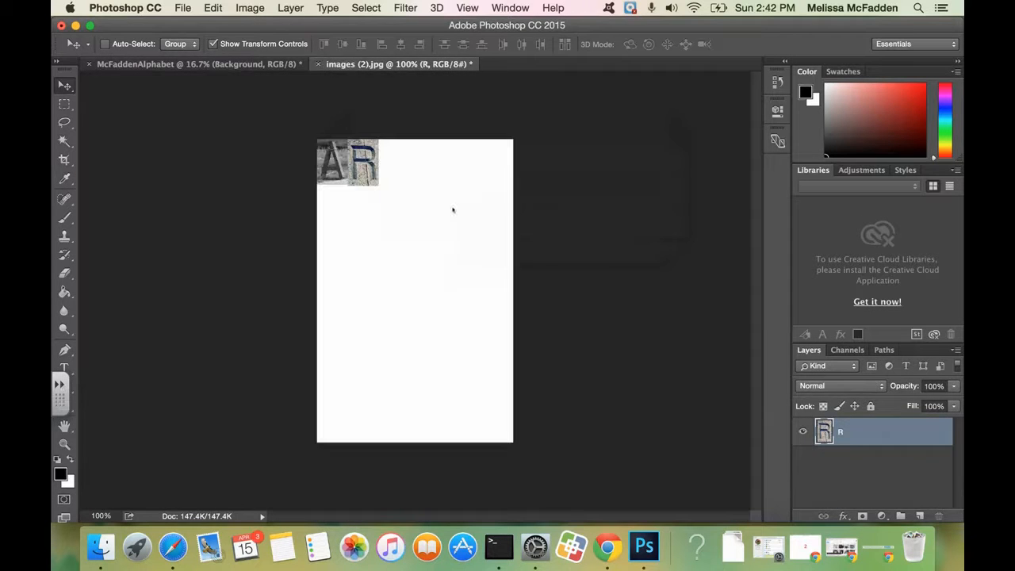
Open the letter M photo showcase.jpg from the Downloads folder
{"action": "left_click", "coordinate": [183, 8]}
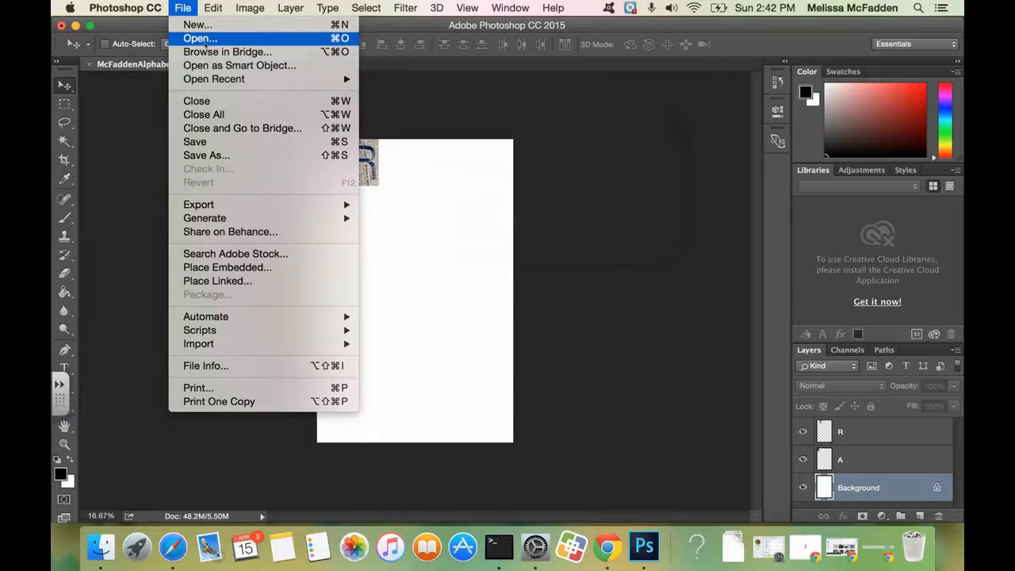
{"action": "left_click", "coordinate": [200, 38]}
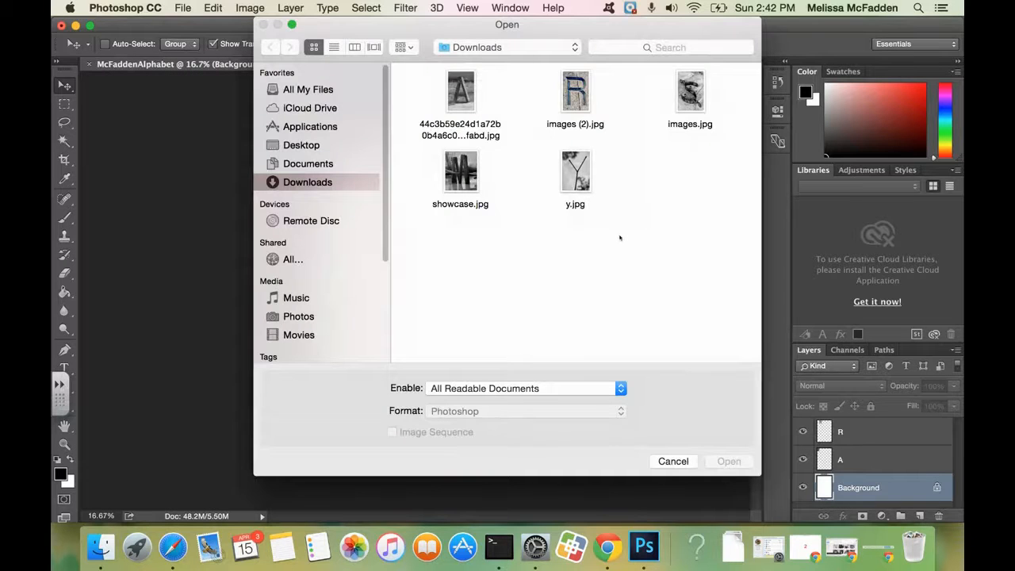
{"action": "double_click", "coordinate": [465, 171]}
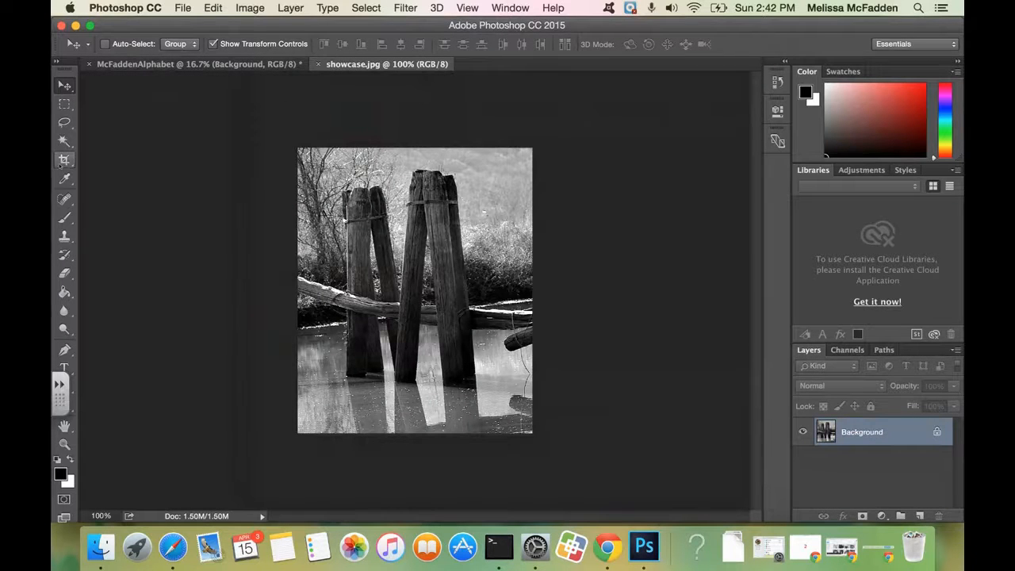
Crop the letter M photo closer around the wooden posts, trimming all four edges
{"action": "left_click", "coordinate": [64, 160]}
{"action": "mouse_move", "coordinate": [299, 149]}
{"action": "left_mouse_down"}
{"action": "mouse_move", "coordinate": [290, 161]}
{"action": "mouse_move", "coordinate": [305, 157]}
{"action": "left_mouse_up"}
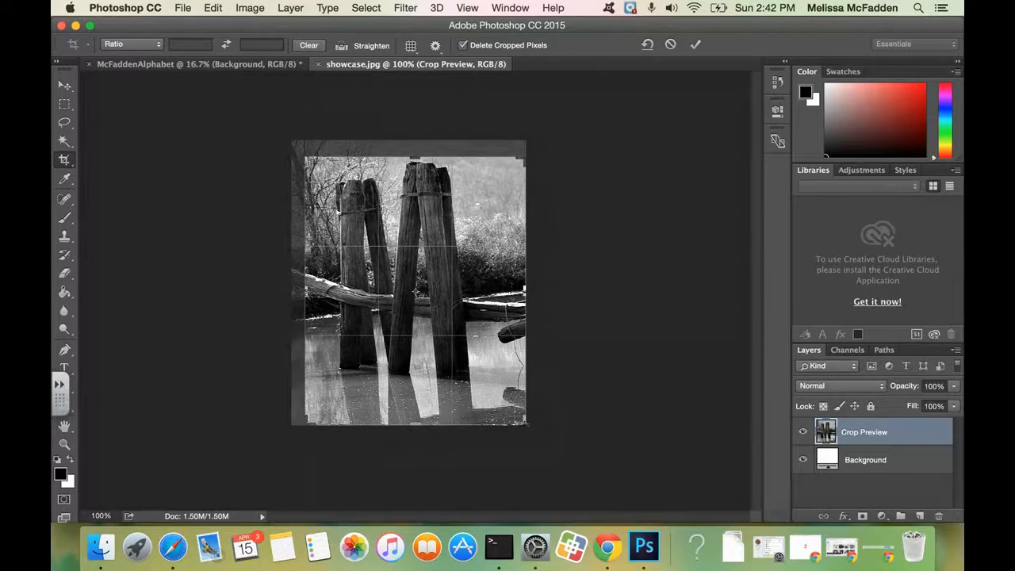
{"action": "left_click_drag", "start_coordinate": [525, 423], "coordinate": [511, 408]}
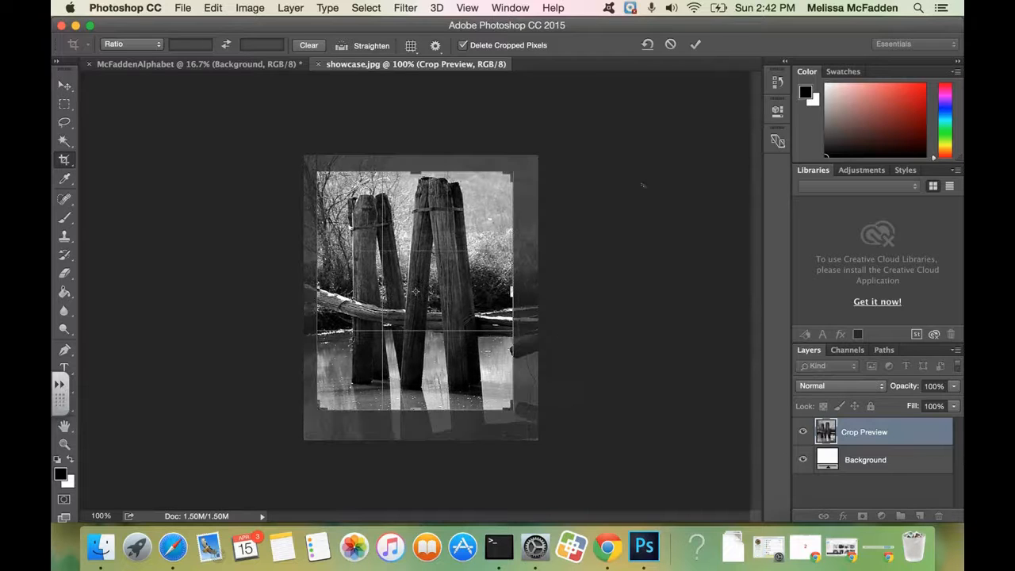
{"action": "left_click", "coordinate": [695, 45]}
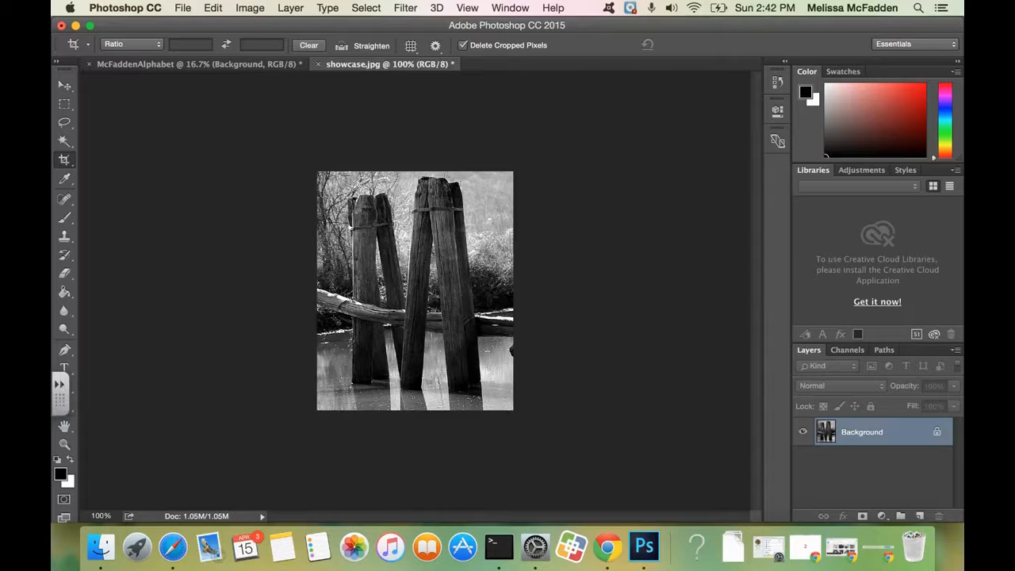
Convert the Background of showcase.jpg into a regular layer named M
{"action": "double_click", "coordinate": [843, 431]}
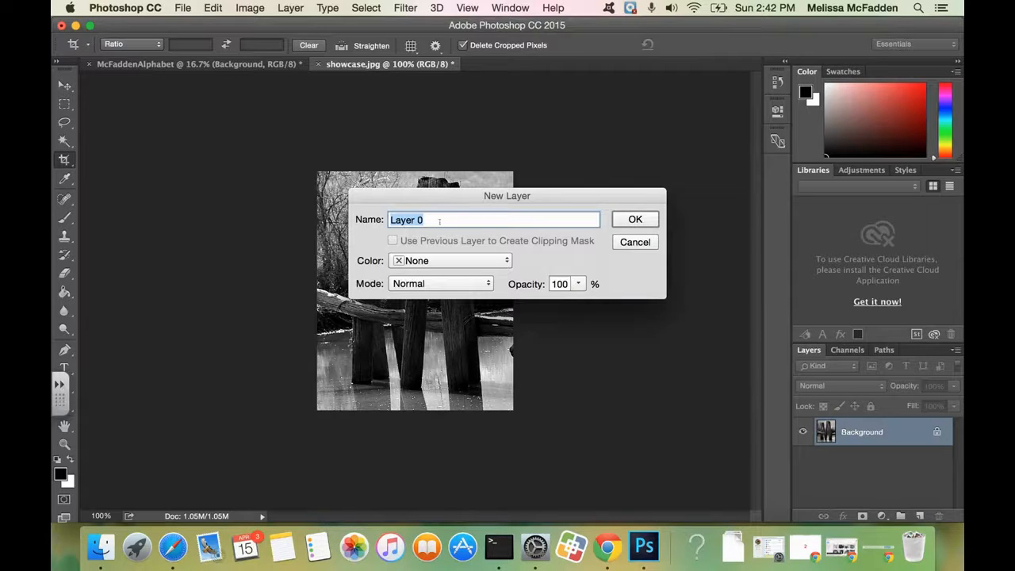
{"action": "type", "text": "M"}
{"action": "left_click", "coordinate": [634, 217]}
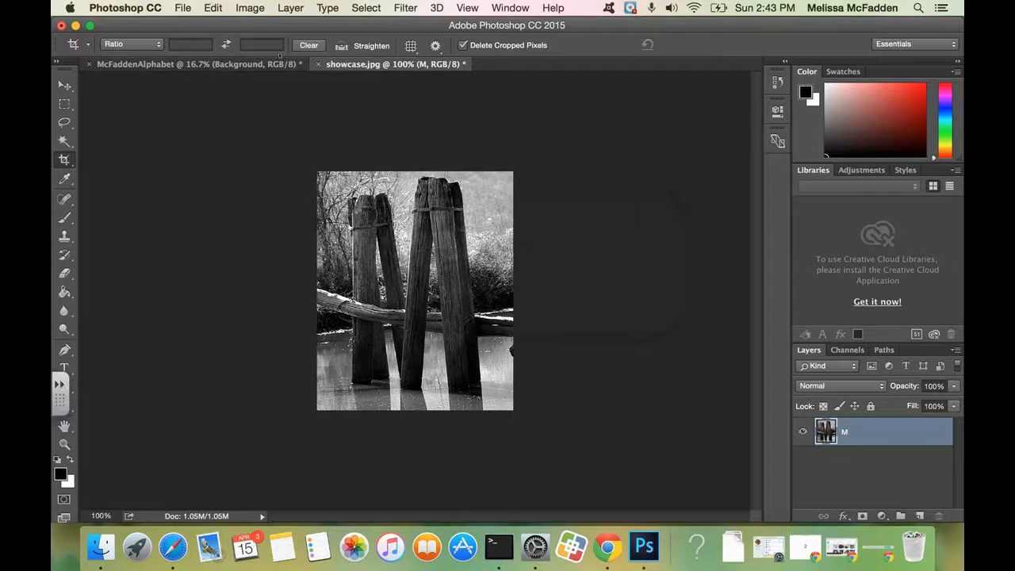
Duplicate layer M from showcase.jpg into the alphabet document, keeping the name M
{"action": "right_click", "coordinate": [863, 435]}
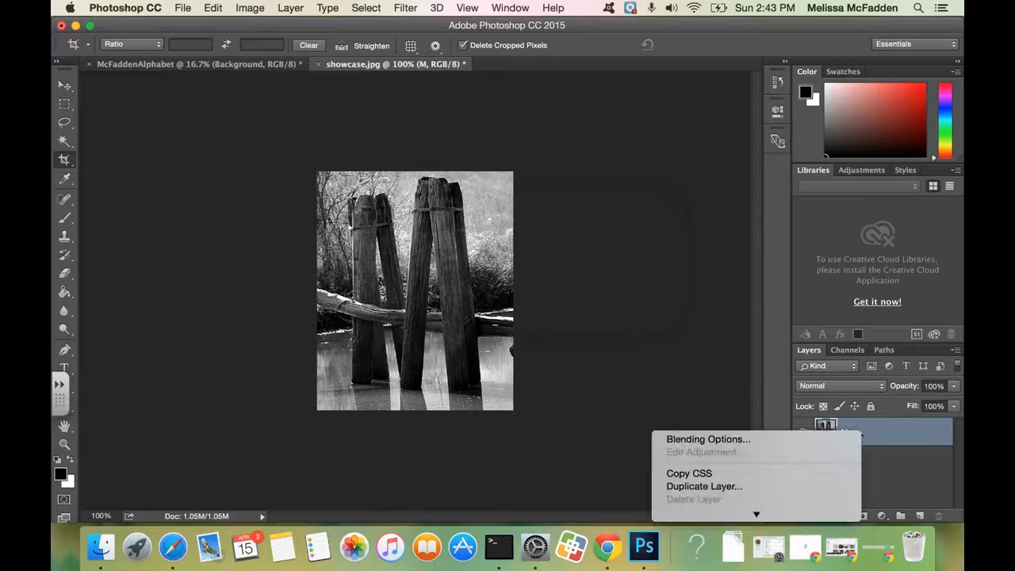
{"action": "left_click", "coordinate": [705, 486]}
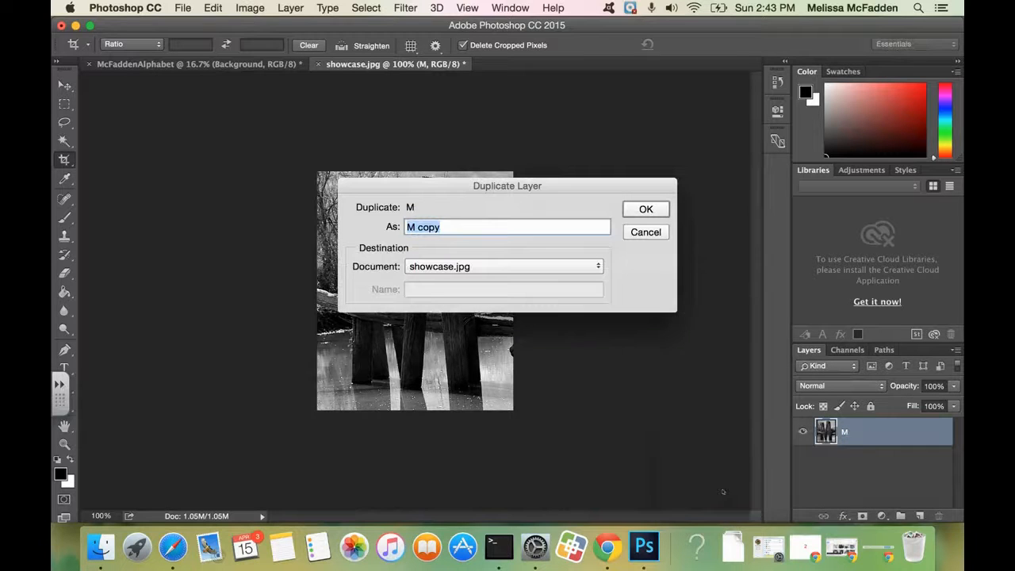
{"action": "left_click", "coordinate": [533, 266]}
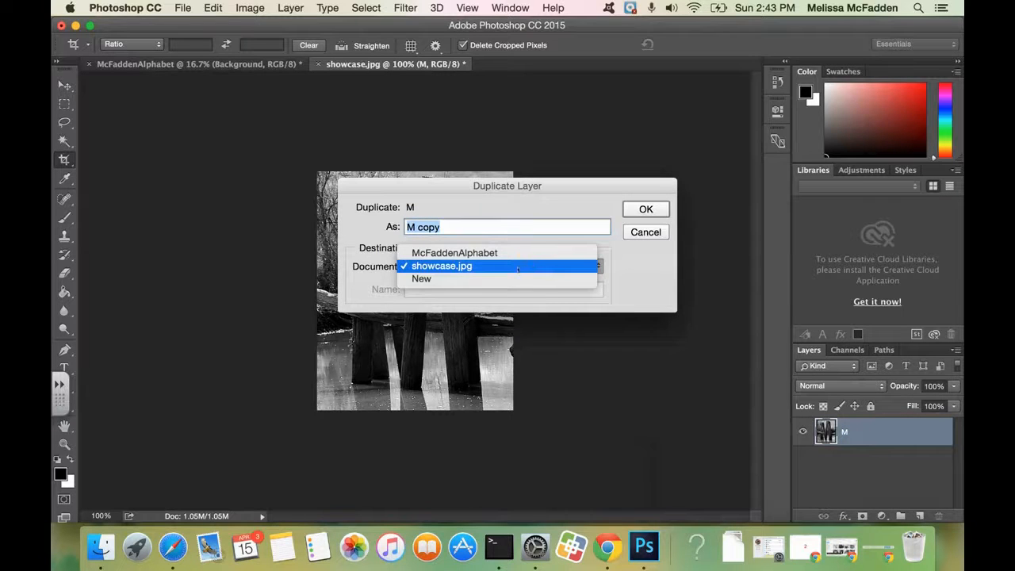
{"action": "left_click", "coordinate": [476, 253]}
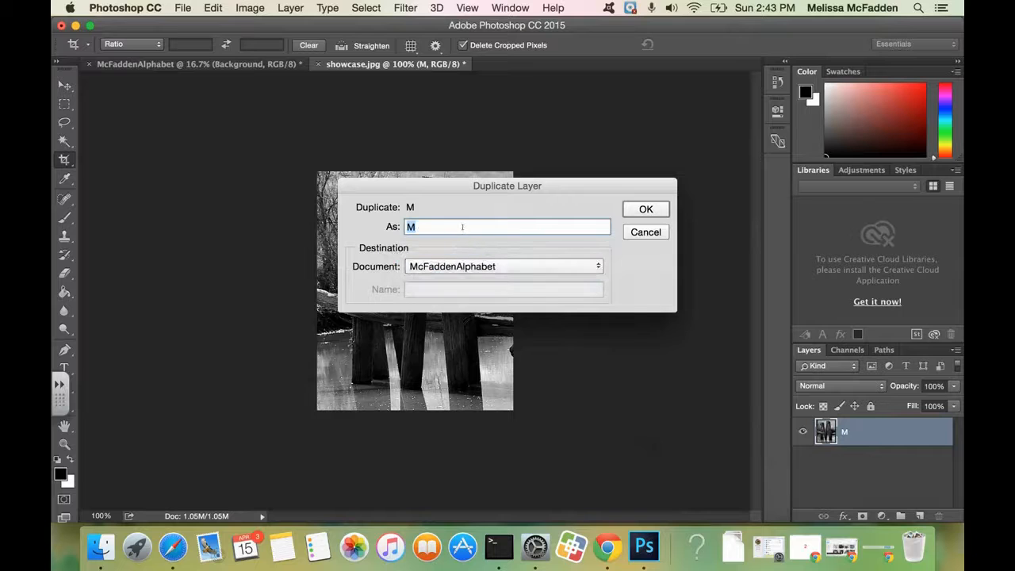
{"action": "left_click", "coordinate": [652, 209]}
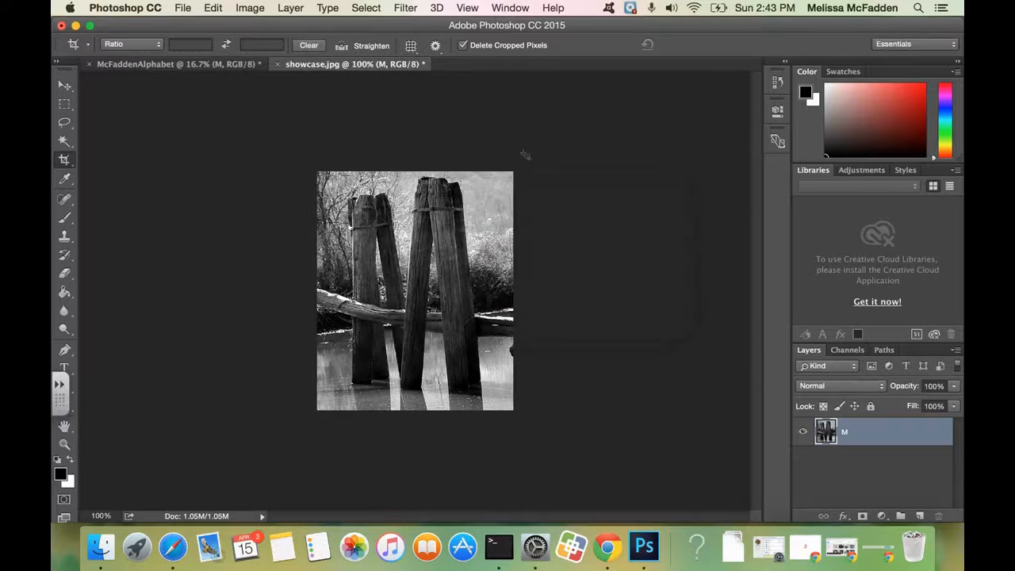
In the alphabet document, fit layer M directly right of the R at about 114% scale and bring it to the top of the layer stack
{"action": "left_click", "coordinate": [174, 64]}
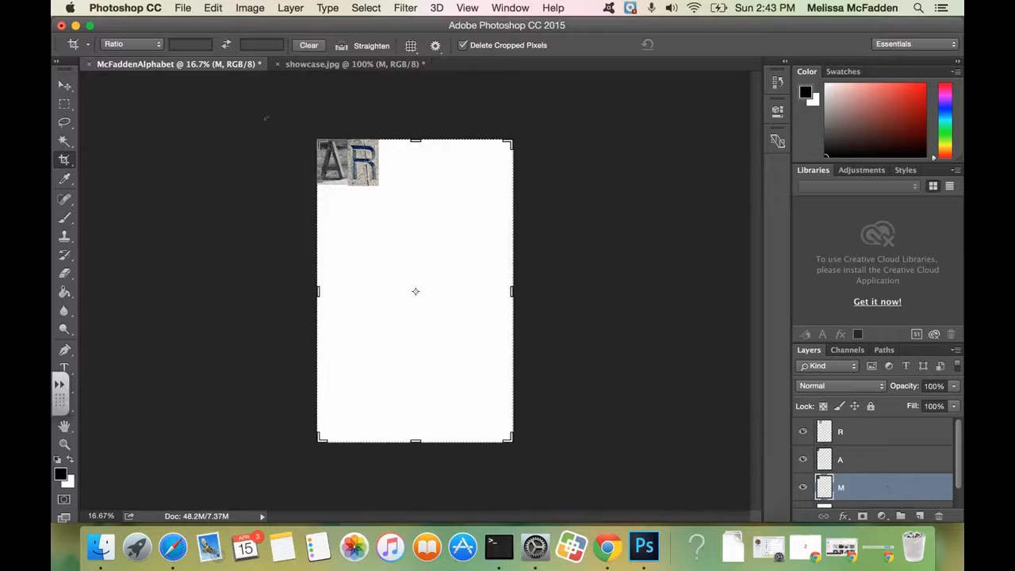
{"action": "left_click", "coordinate": [64, 86]}
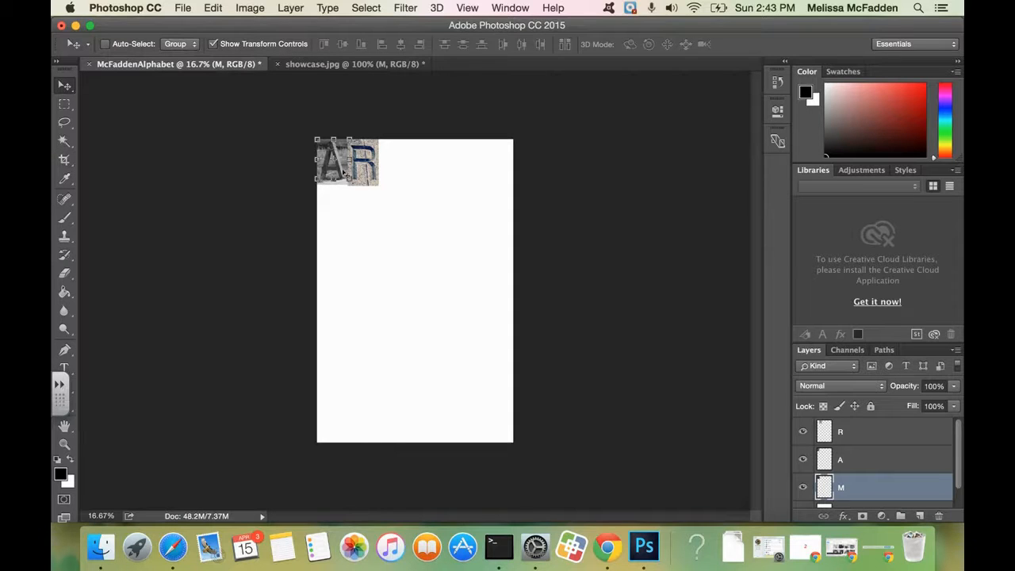
{"action": "left_click_drag", "start_coordinate": [343, 172], "coordinate": [416, 184]}
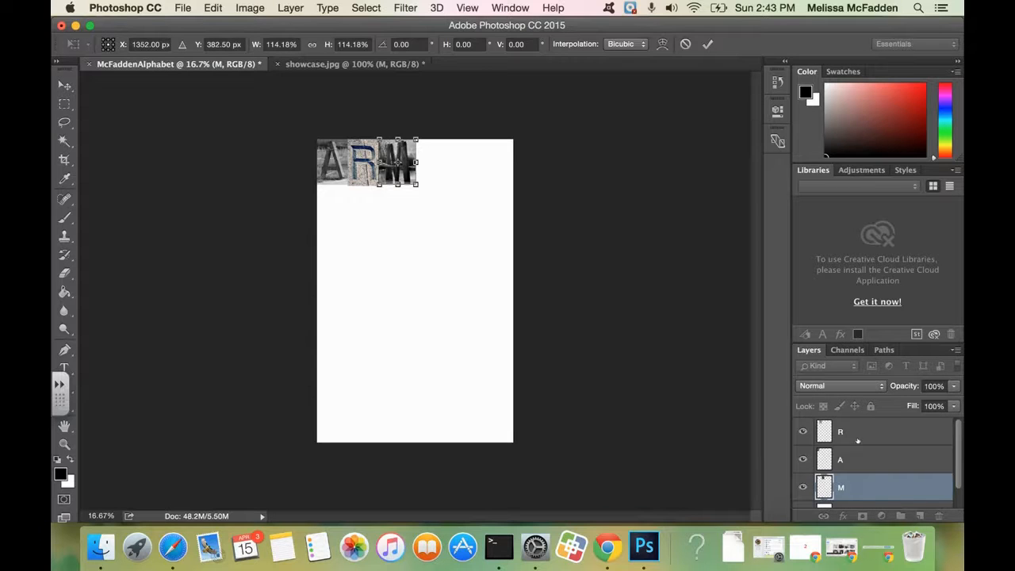
{"action": "left_click", "coordinate": [708, 43]}
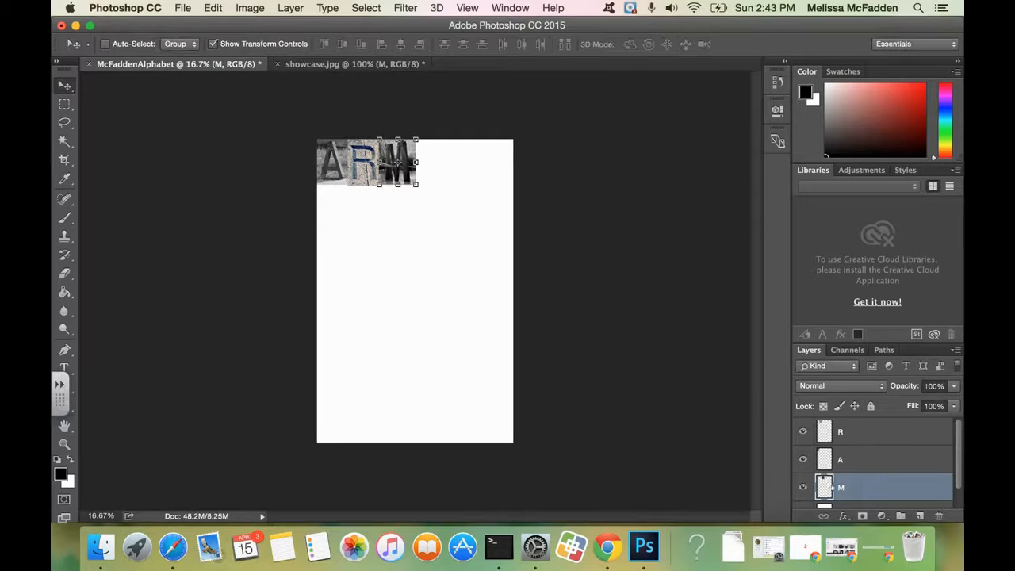
{"action": "left_click_drag", "start_coordinate": [865, 492], "coordinate": [860, 432]}
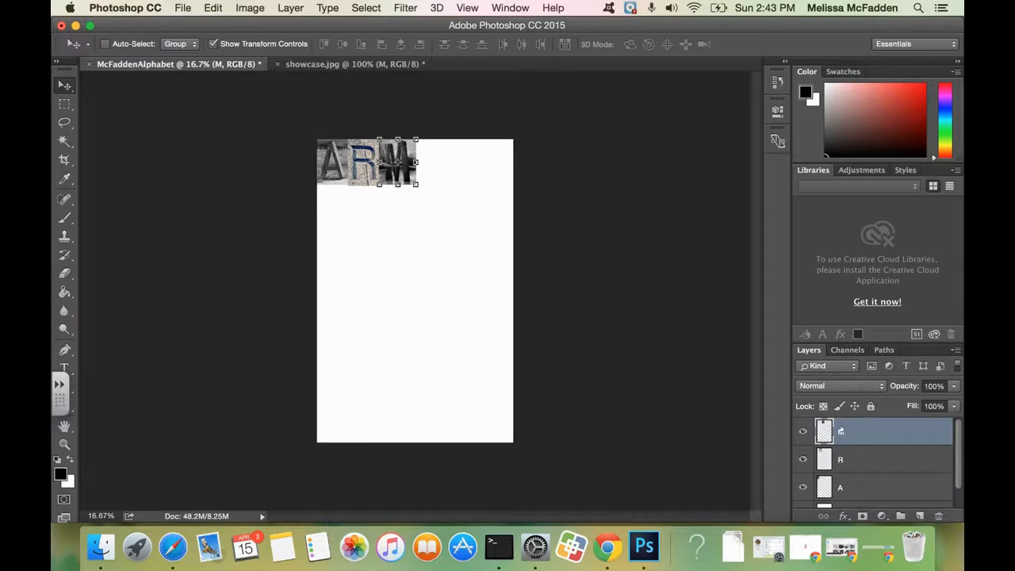
{"action": "mouse_move", "coordinate": [413, 161]}
{"action": "left_mouse_down"}
{"action": "mouse_move", "coordinate": [396, 163]}
{"action": "mouse_move", "coordinate": [414, 163]}
{"action": "left_mouse_up"}
Save the alphabet document to the Desktop in Photoshop format with layers and Maximize Compatibility enabled, keeping its existing file name
{"action": "left_click", "coordinate": [183, 8]}
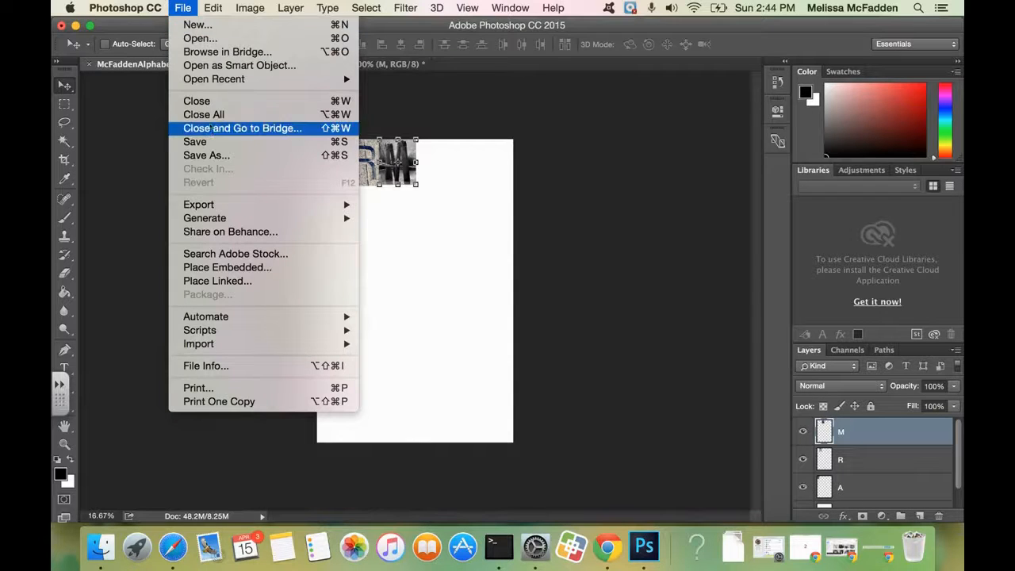
{"action": "left_click", "coordinate": [212, 141]}
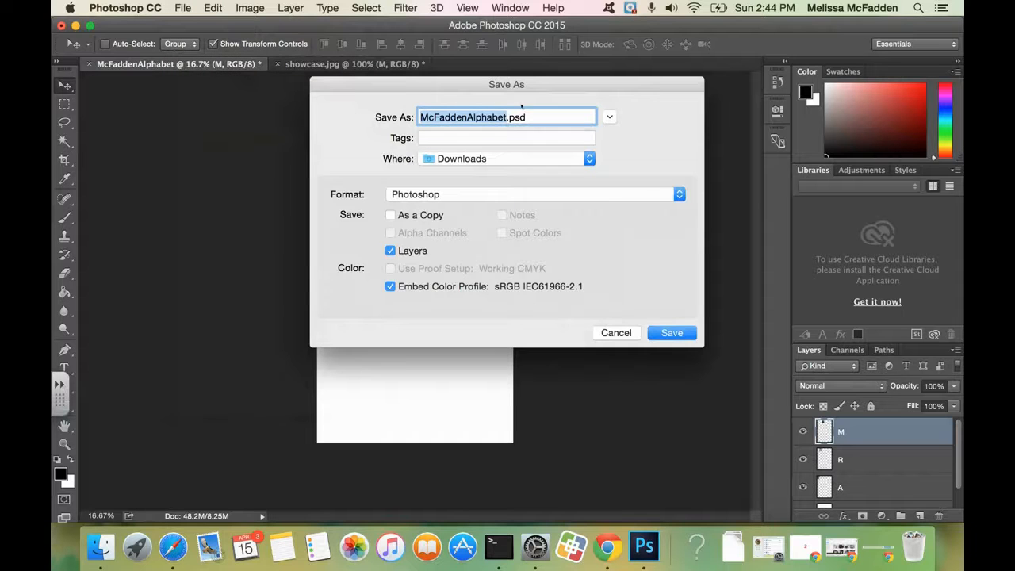
{"action": "left_click", "coordinate": [549, 117]}
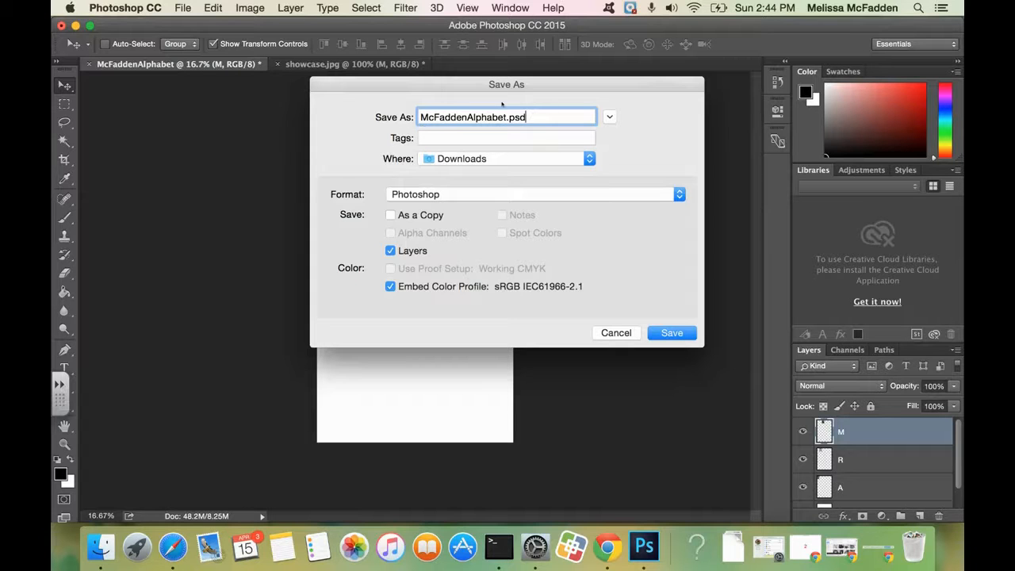
{"action": "left_click", "coordinate": [508, 159]}
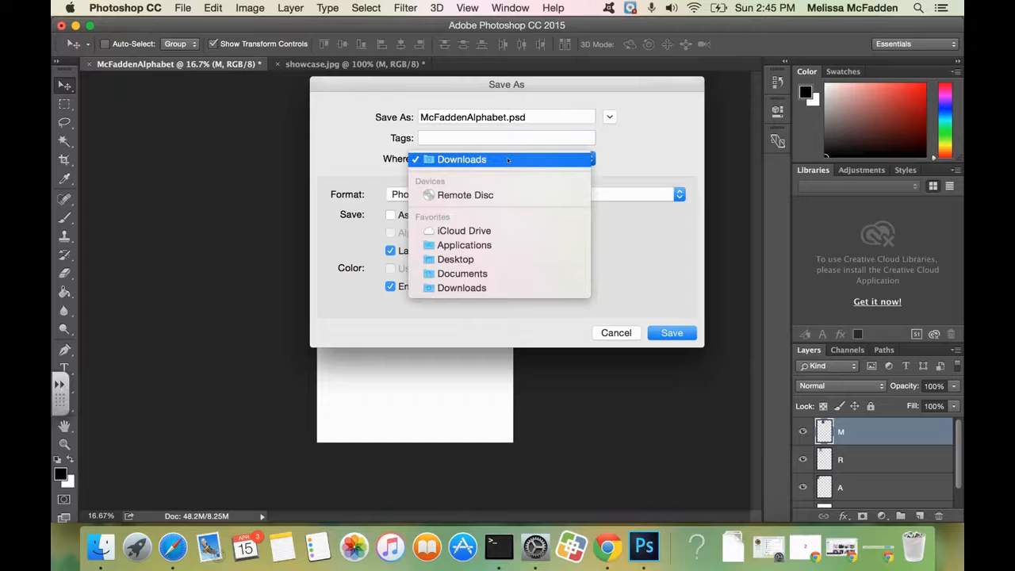
{"action": "left_click", "coordinate": [490, 260]}
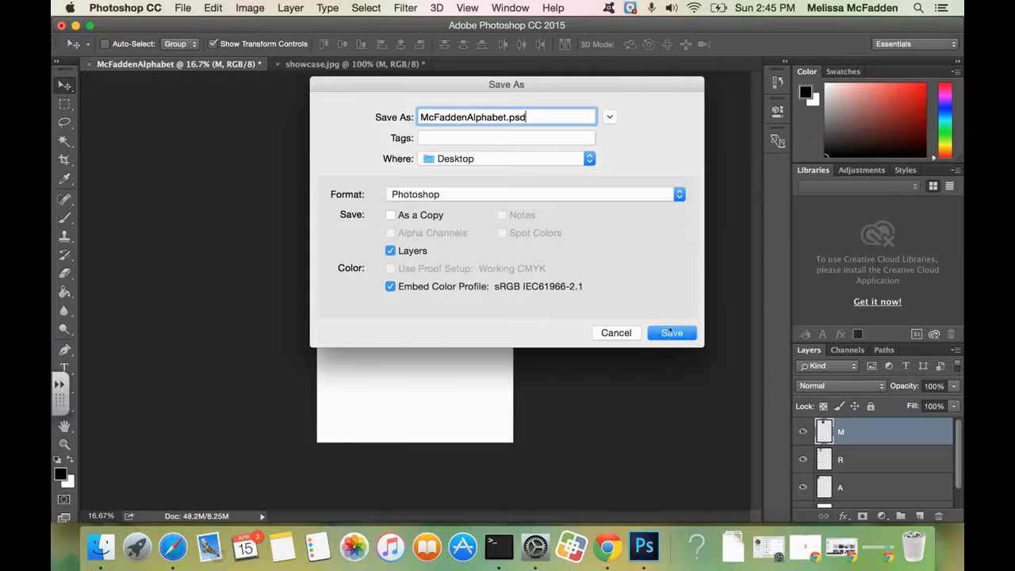
{"action": "left_click", "coordinate": [673, 333]}
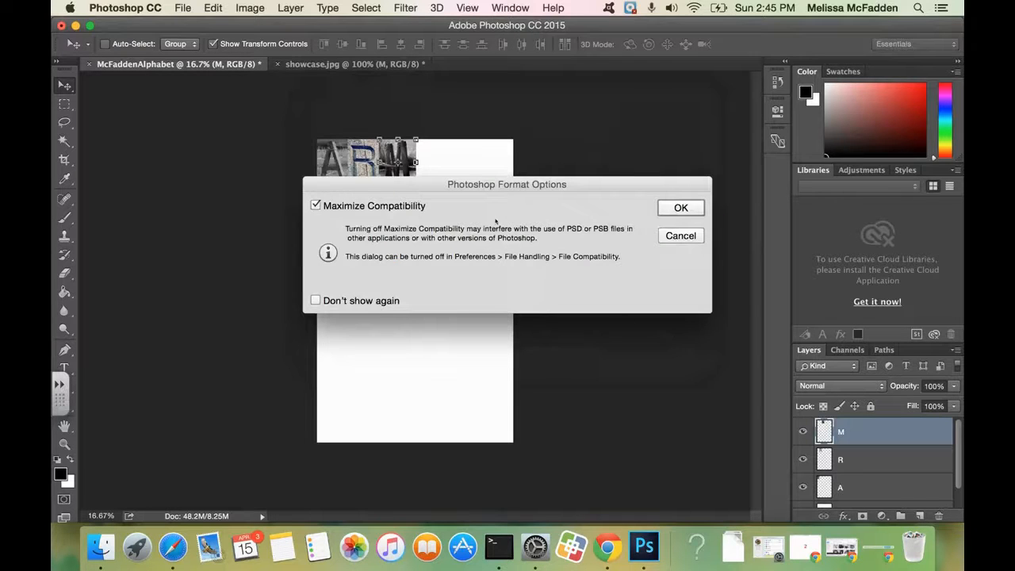
{"action": "left_click", "coordinate": [675, 210]}
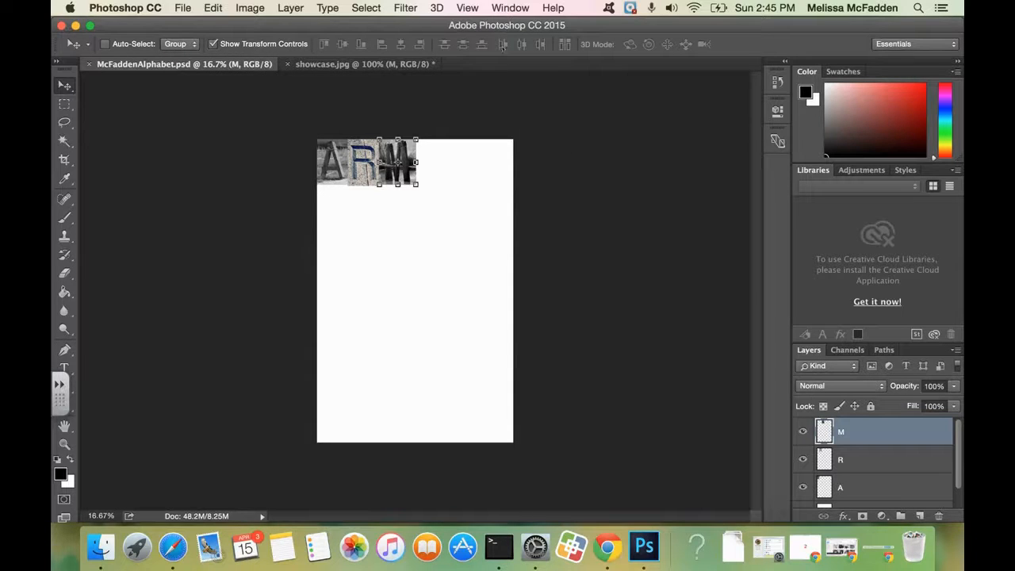
Close showcase.jpg without saving its changes, then close the saved alphabet document
{"action": "left_click", "coordinate": [406, 66]}
{"action": "key", "text": "super+w"}
{"action": "left_click", "coordinate": [460, 204]}
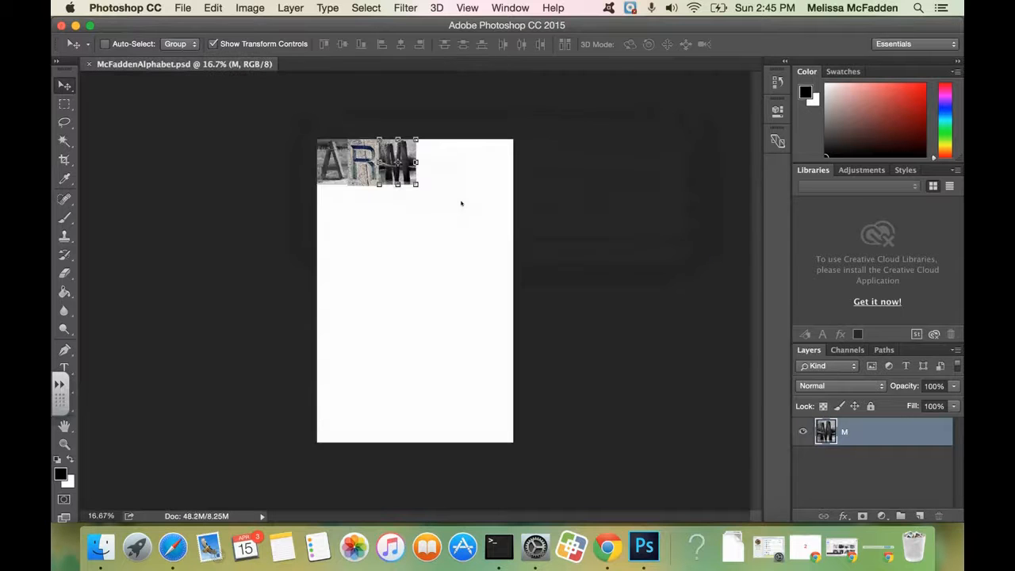
{"action": "left_click", "coordinate": [61, 26]}
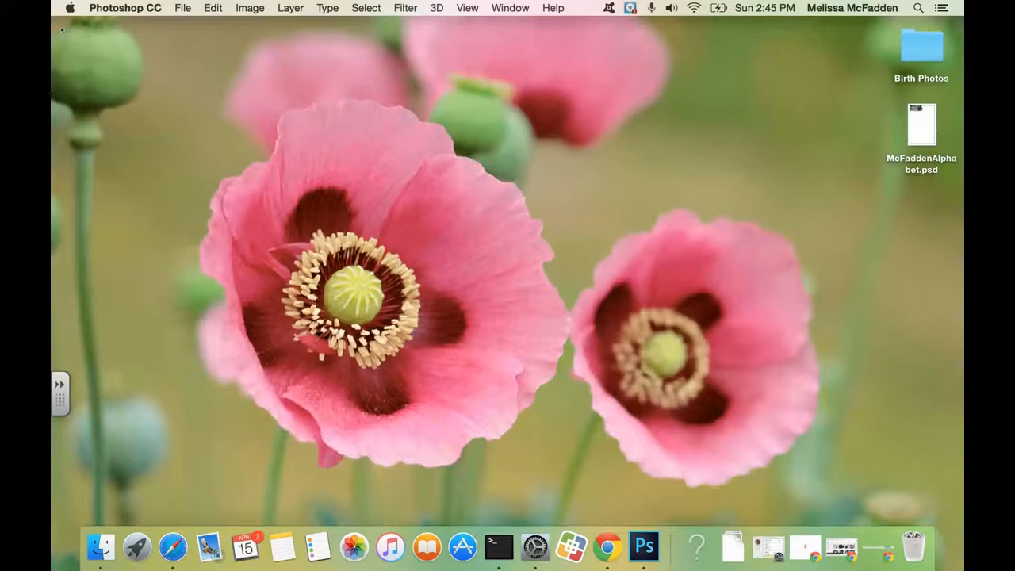
Move the saved alphabet PSD file toward the middle of the desktop and reopen it in Photoshop
{"action": "left_click_drag", "start_coordinate": [911, 128], "coordinate": [489, 190]}
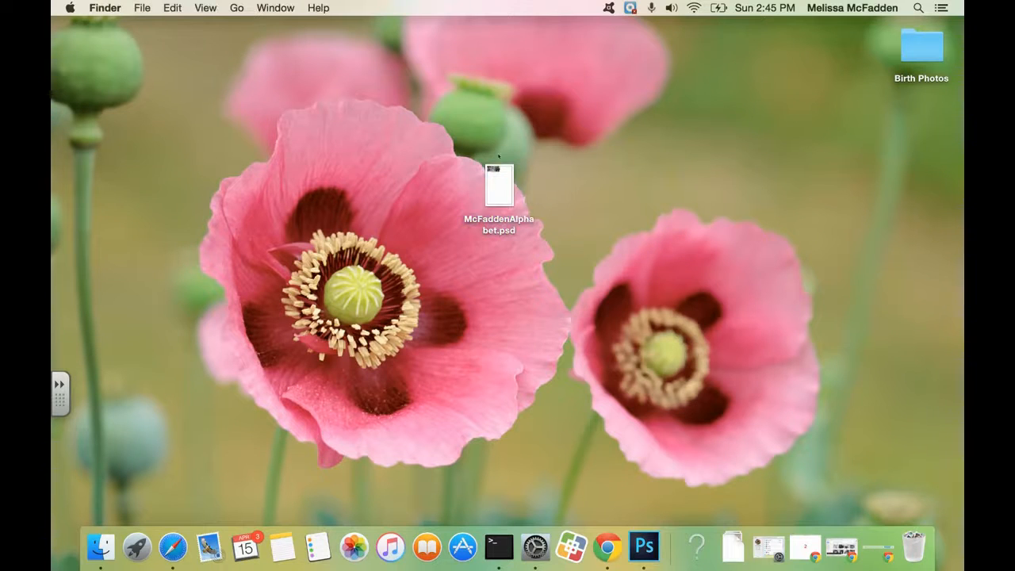
{"action": "left_click_drag", "start_coordinate": [431, 147], "coordinate": [544, 172]}
{"action": "left_click", "coordinate": [592, 182]}
{"action": "double_click", "coordinate": [492, 194]}
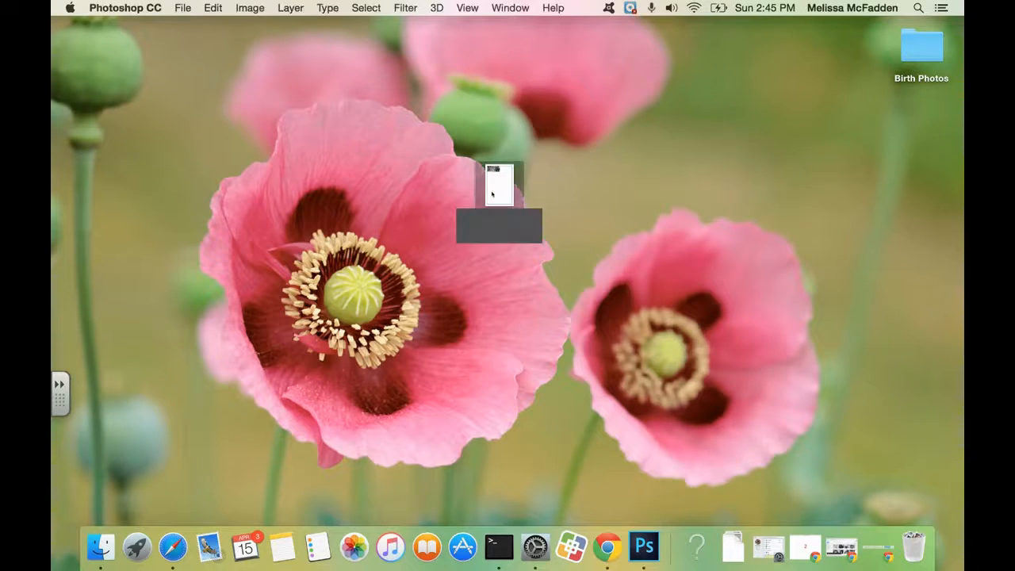